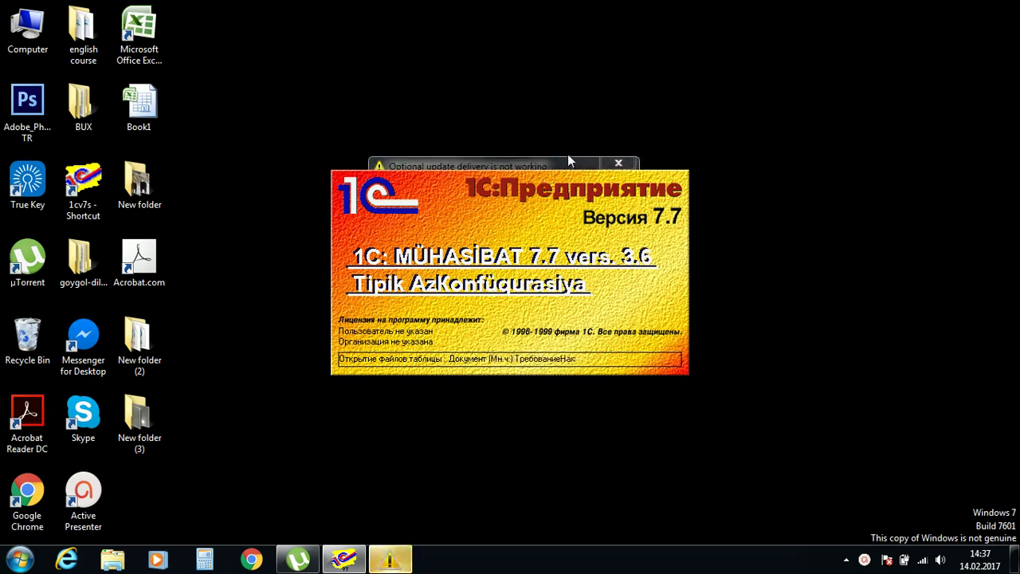
Step: Dismiss the Windows genuine warning dialog so the 1C accounting main window is usable
click(560, 162)
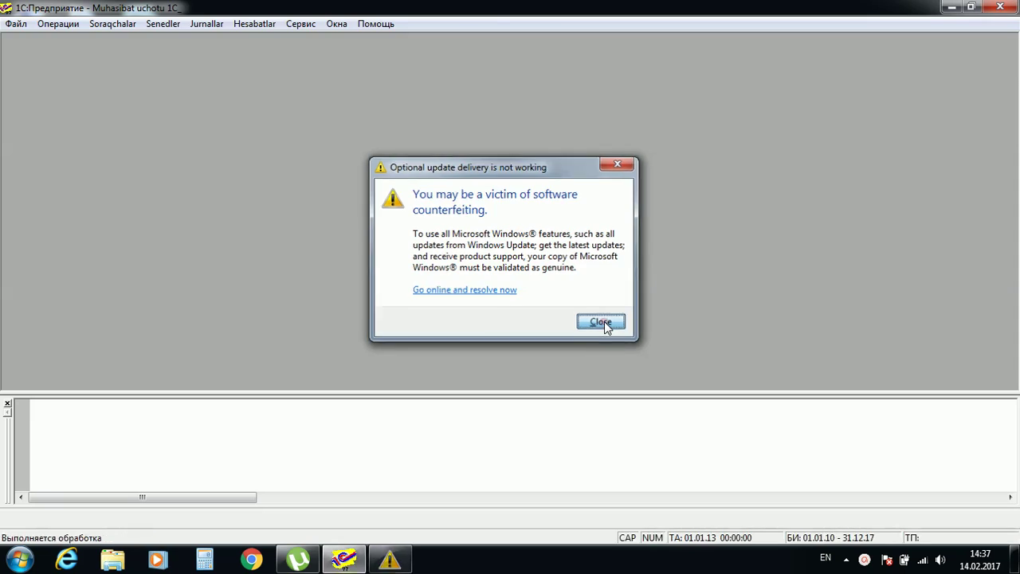
click(604, 324)
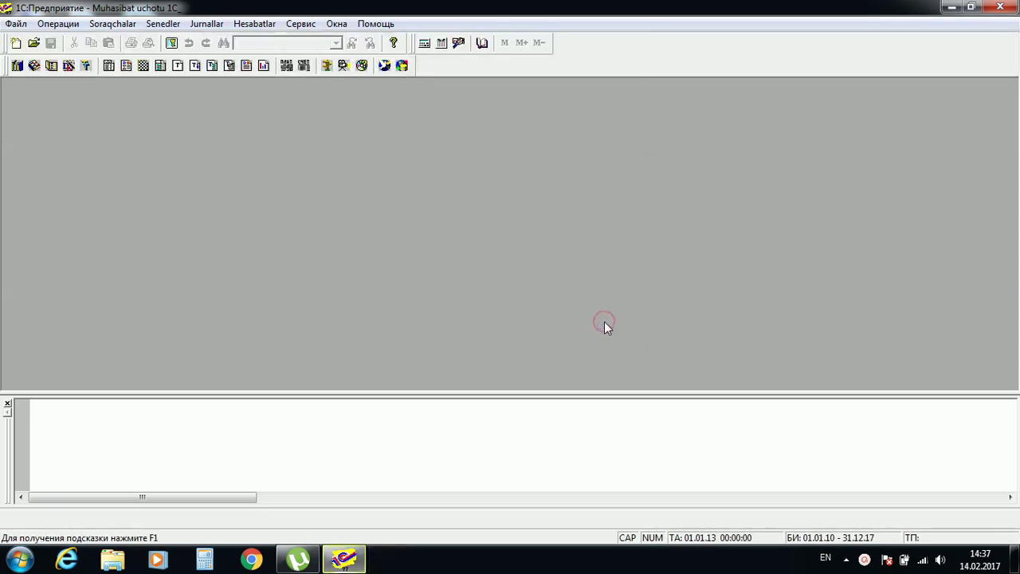
Step: Apply the accounting policy from 01.01.17, keeping revenue method Бошалтма цэря, then close the form
click(306, 24)
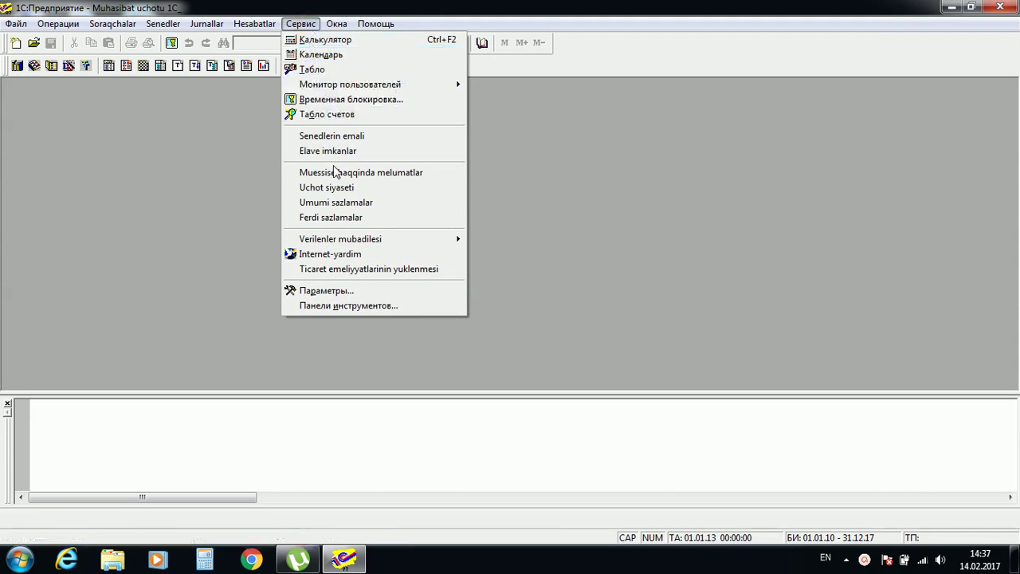
click(337, 189)
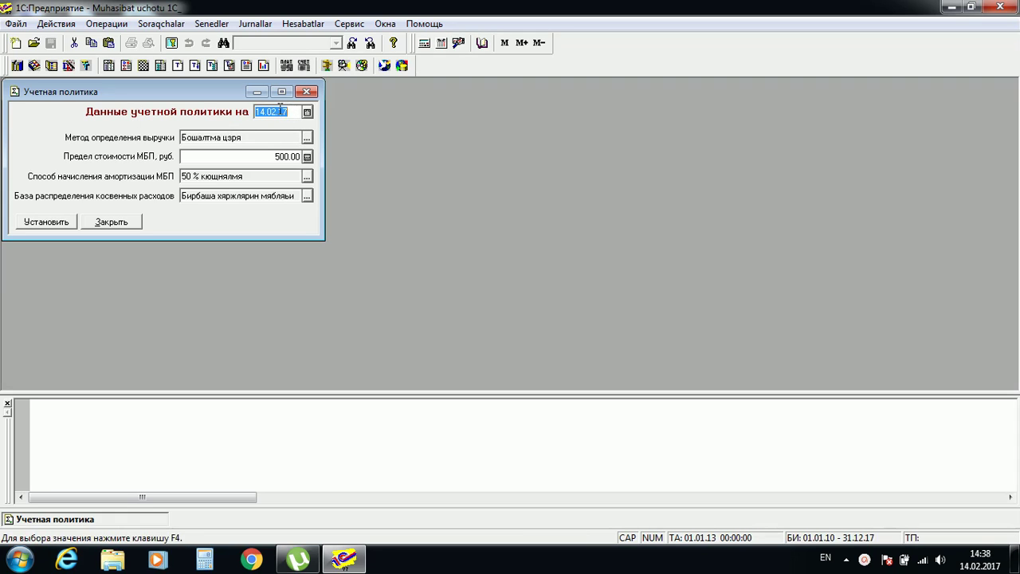
text(01.0)
click(307, 138)
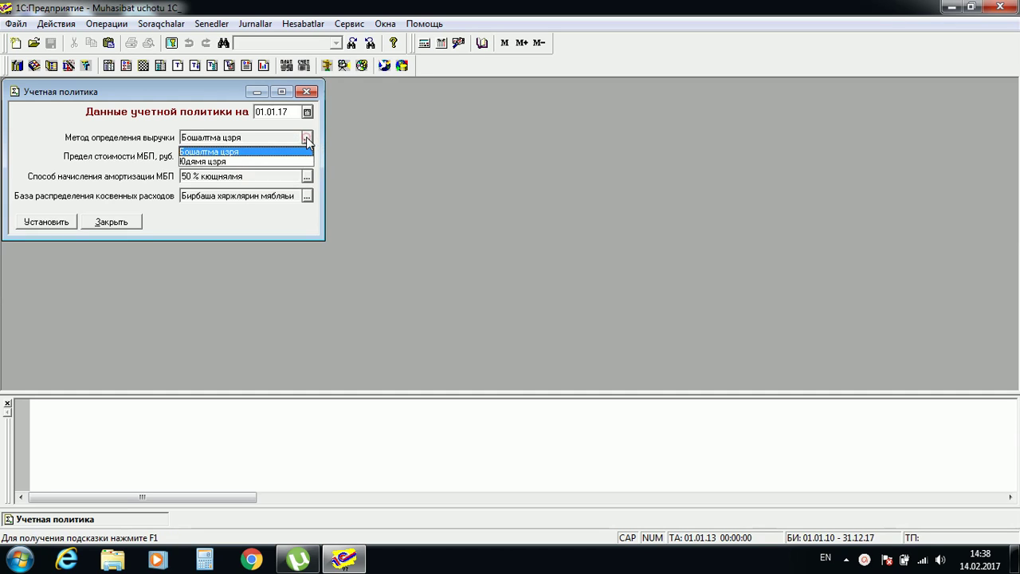
click(308, 137)
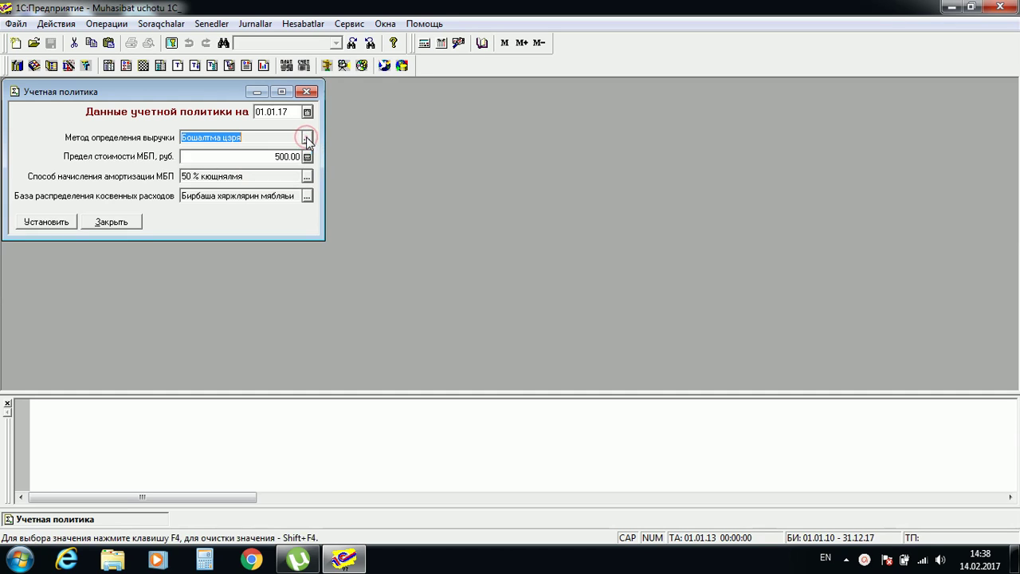
click(54, 224)
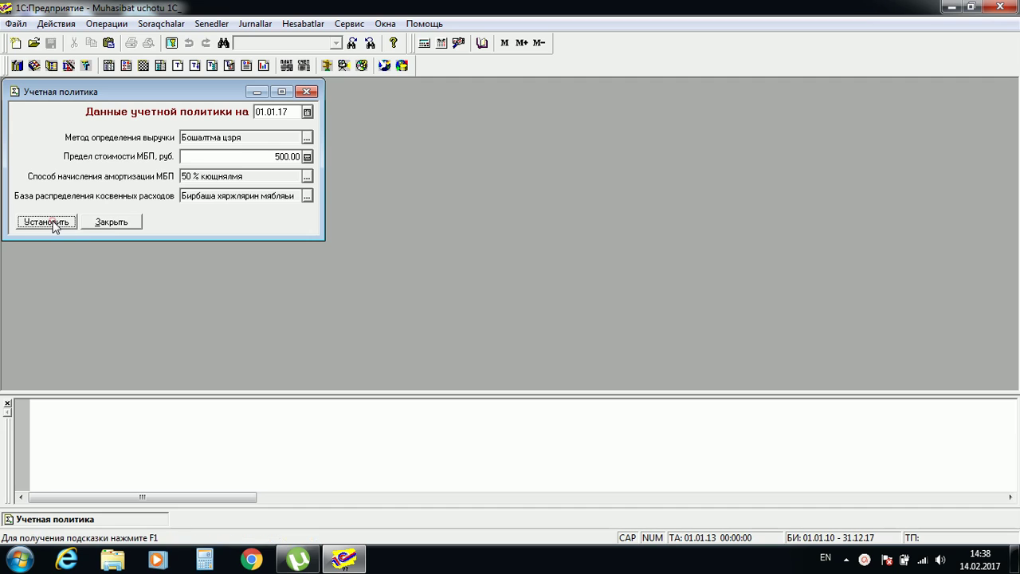
click(110, 223)
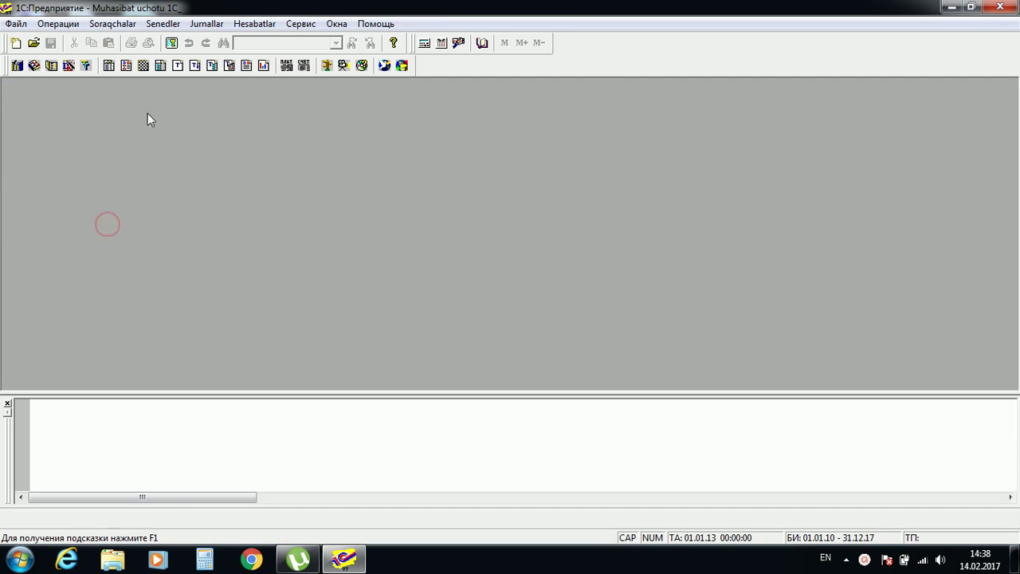
Step: Add purpose 00001 'OFIS TEYINATI' to the ATKE purposes directory with account 26
click(112, 24)
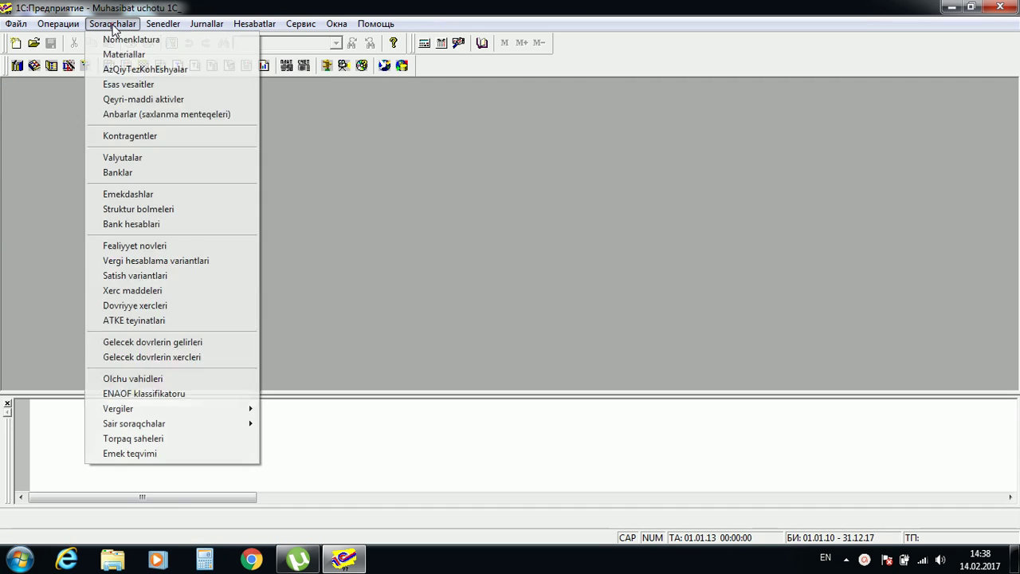
click(172, 322)
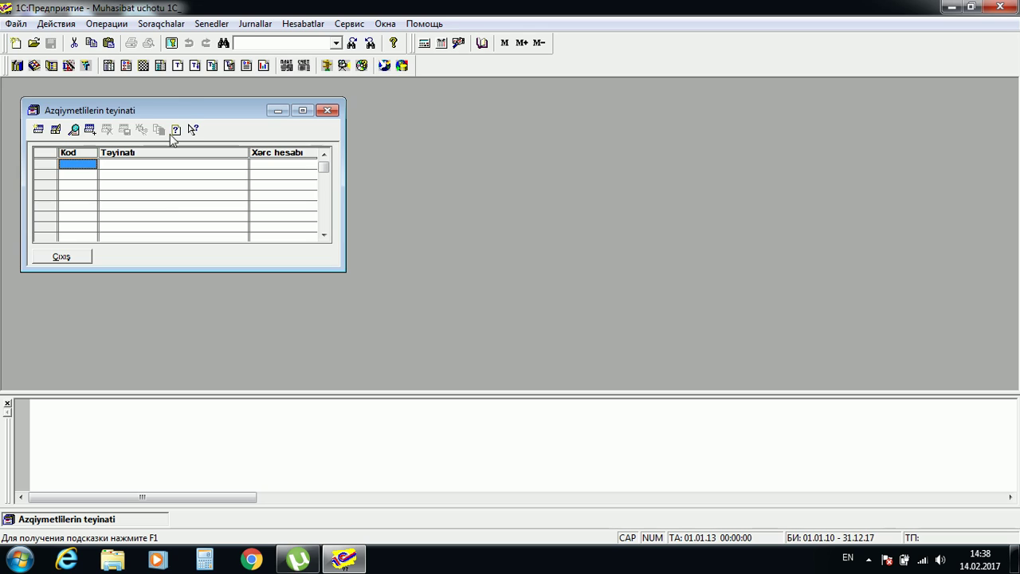
double_click(210, 111)
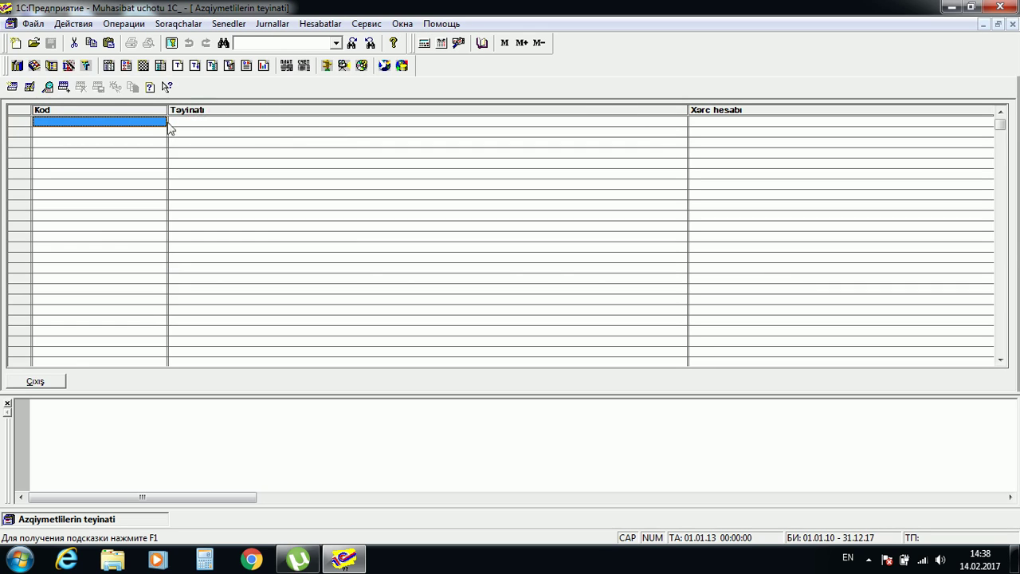
click(13, 86)
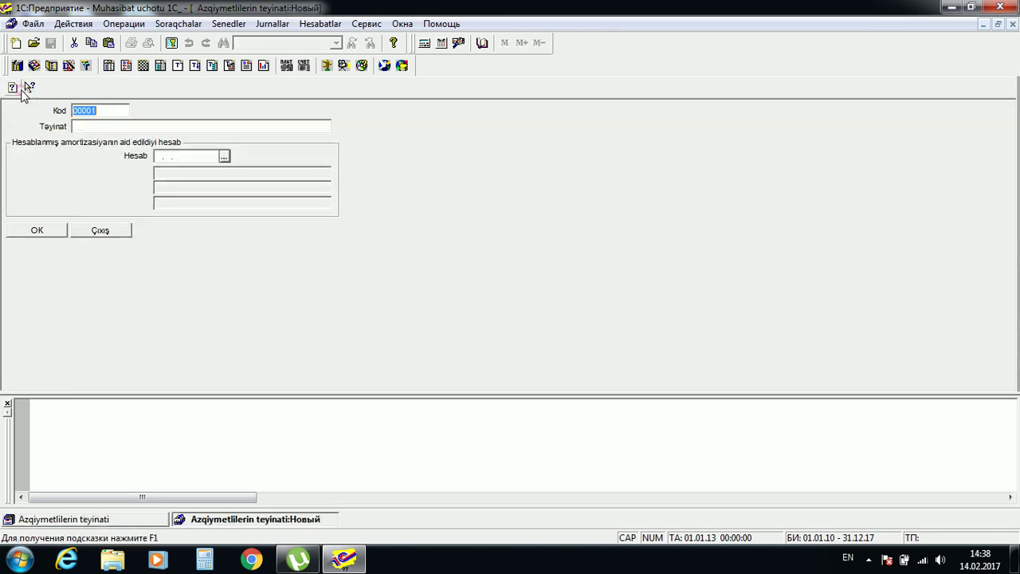
click(131, 123)
text(OFIS TEYINATI)
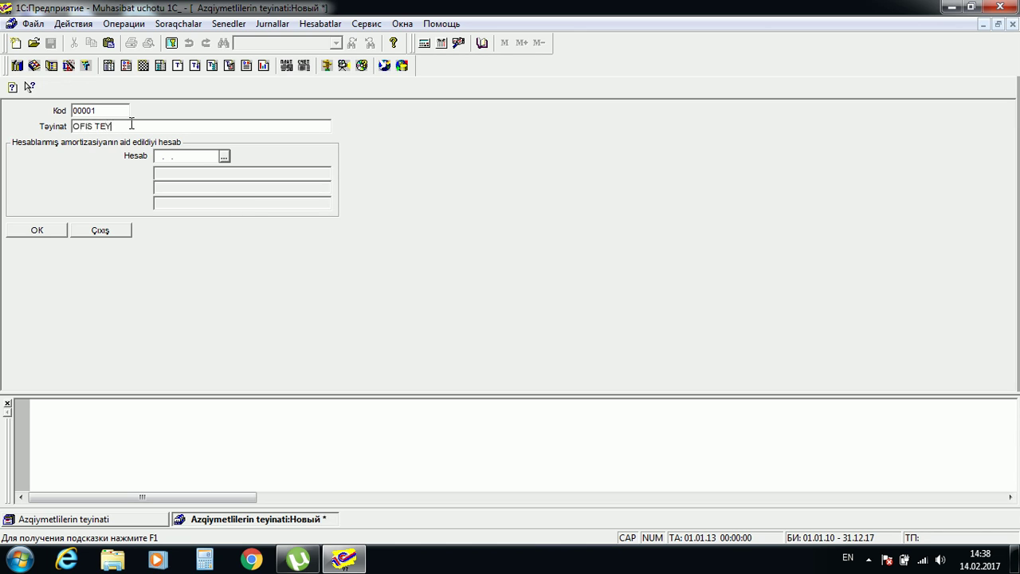
click(223, 157)
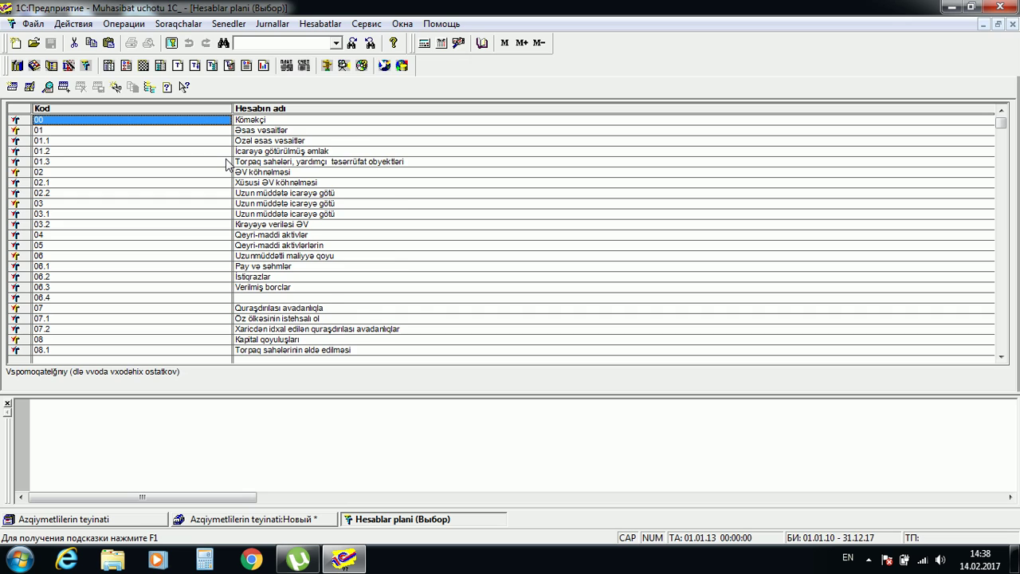
key(Return)
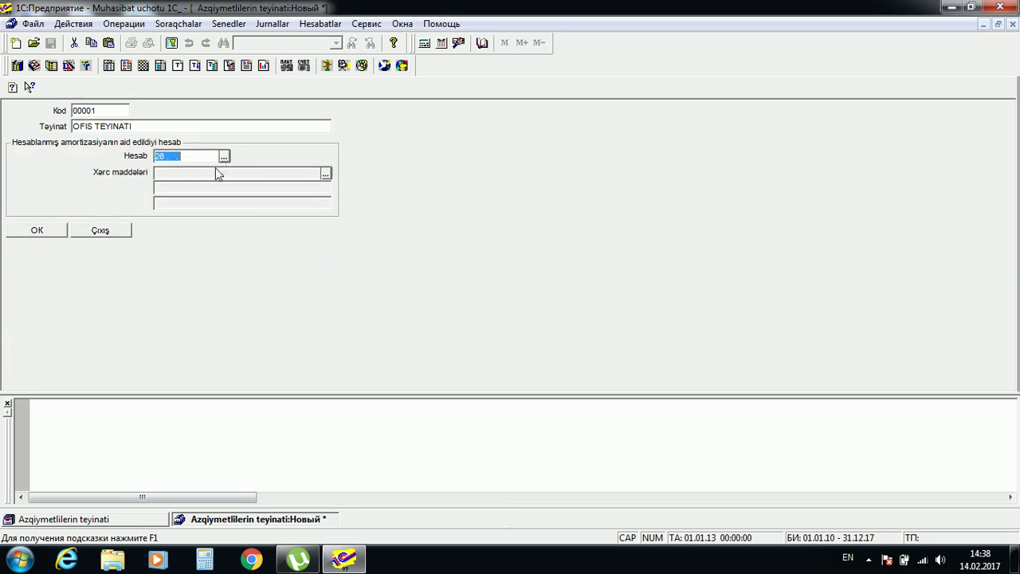
Step: Create expense item 'AZQIYMETLI TEZKOHNELEN ESYALARIN KOHNELMESI', assign it, and save purpose OFIS TEYINATI
click(326, 174)
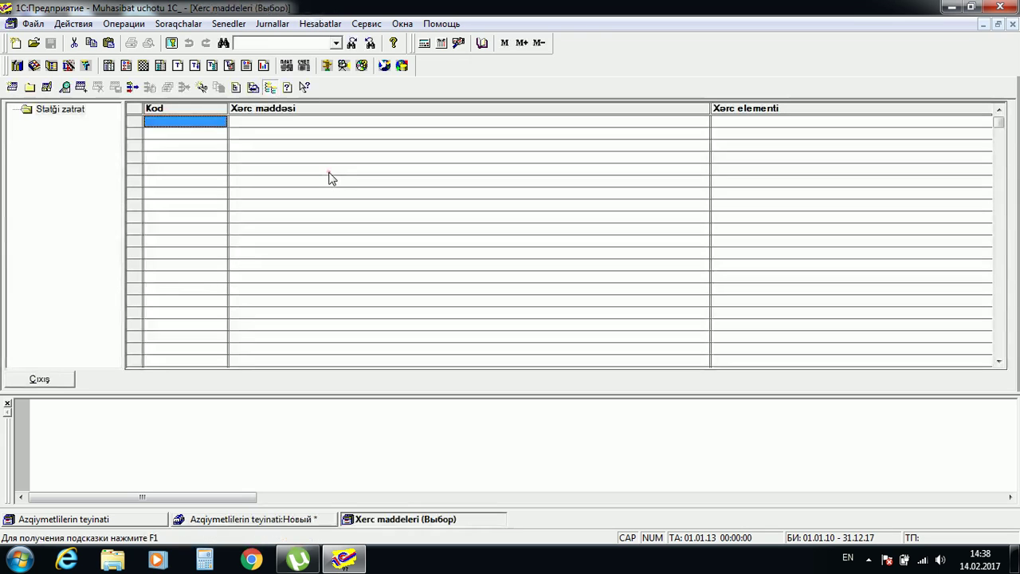
click(15, 88)
click(254, 120)
text(AZQ)
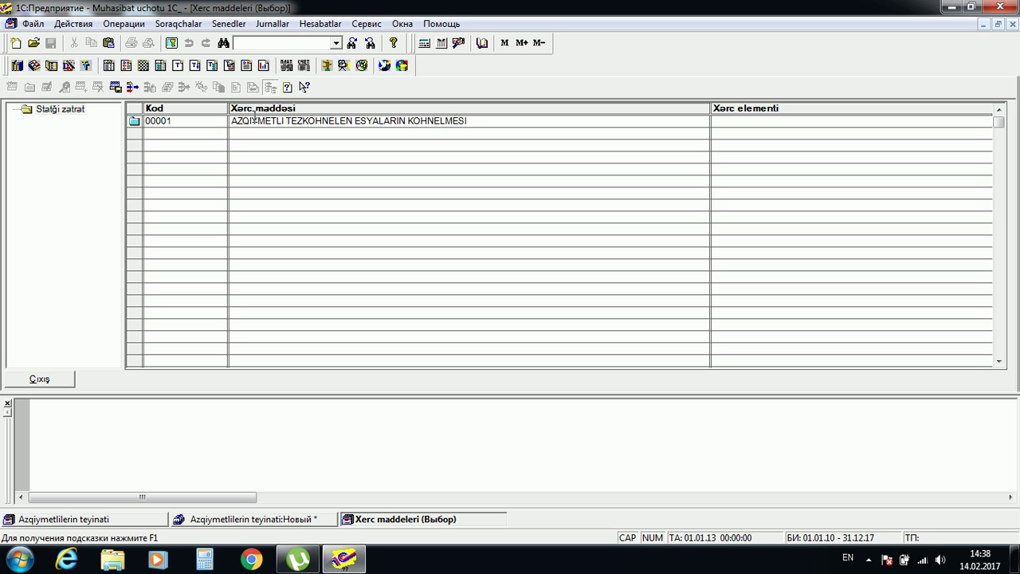
click(118, 86)
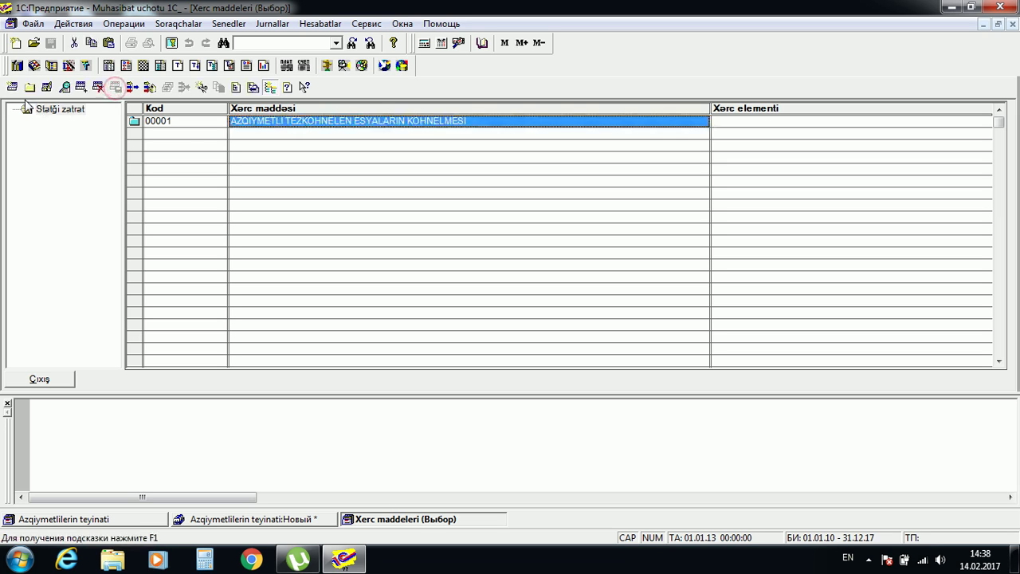
double_click(343, 122)
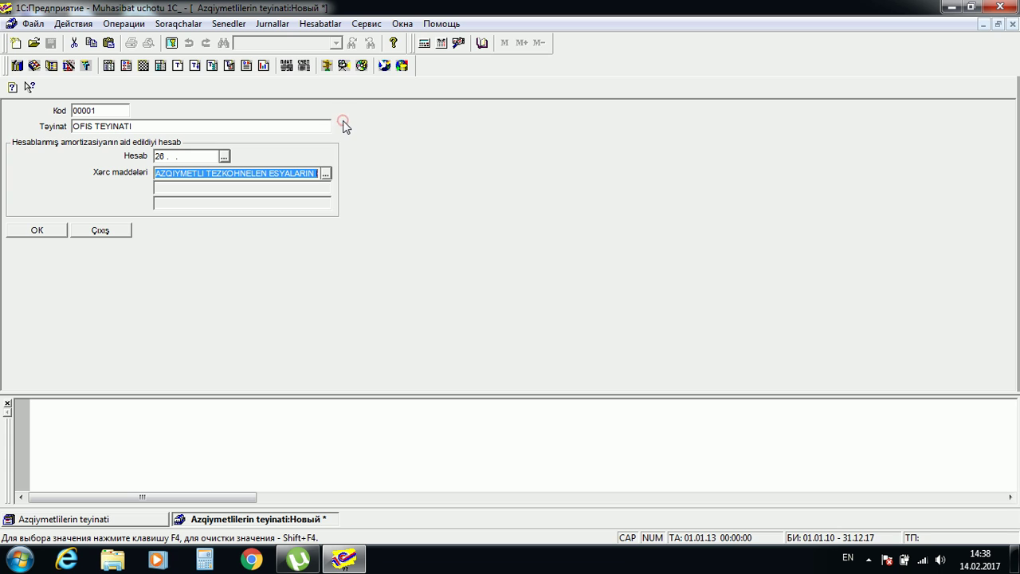
click(38, 231)
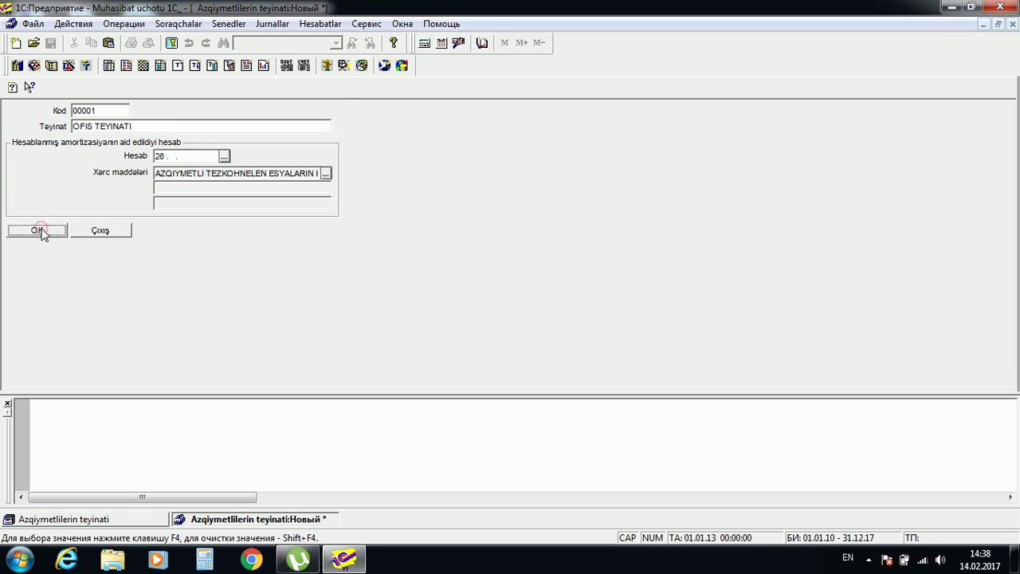
Step: Reopen the low-value item purposes list and the ATKE uchotu journal
click(170, 24)
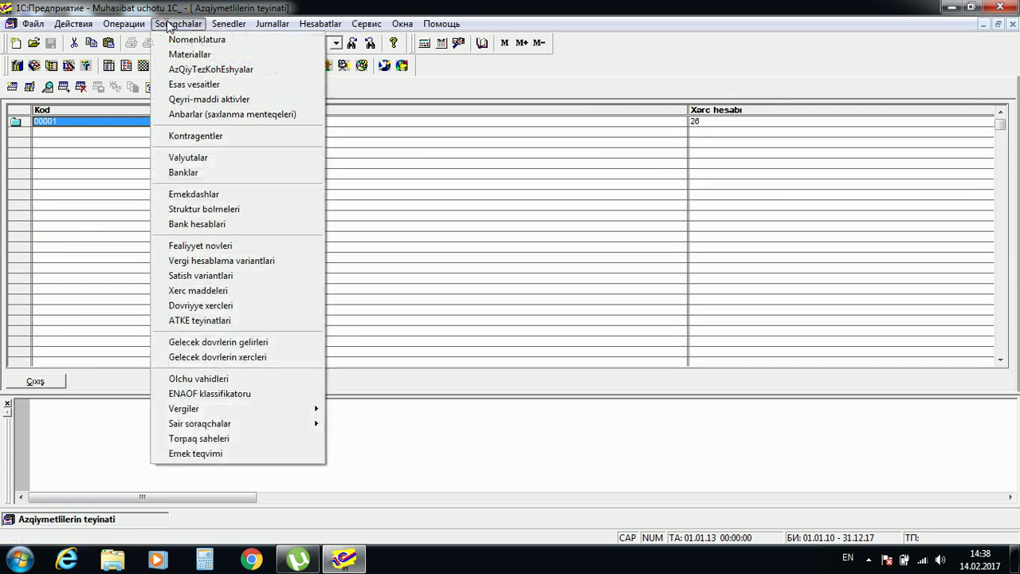
click(212, 320)
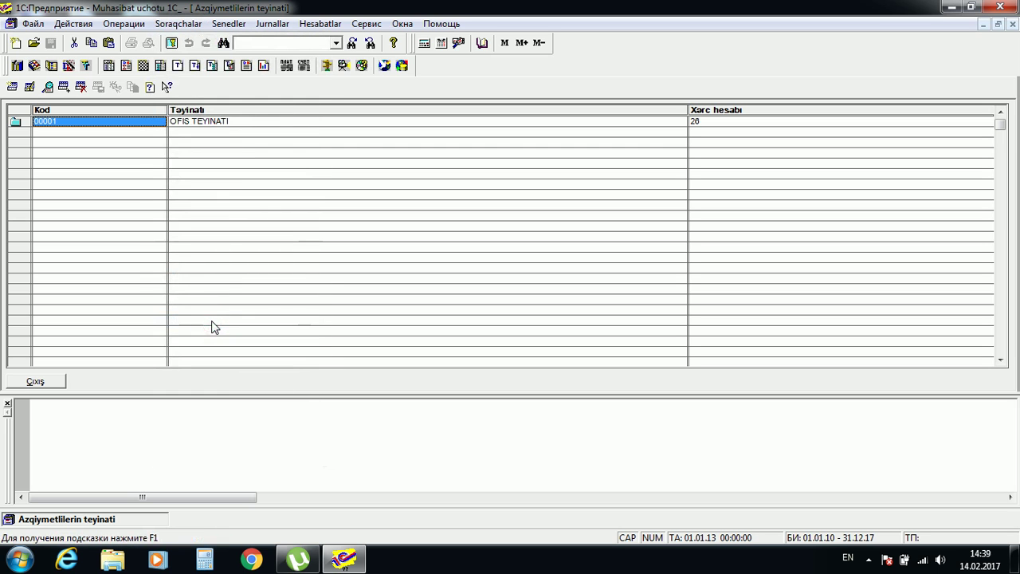
click(280, 25)
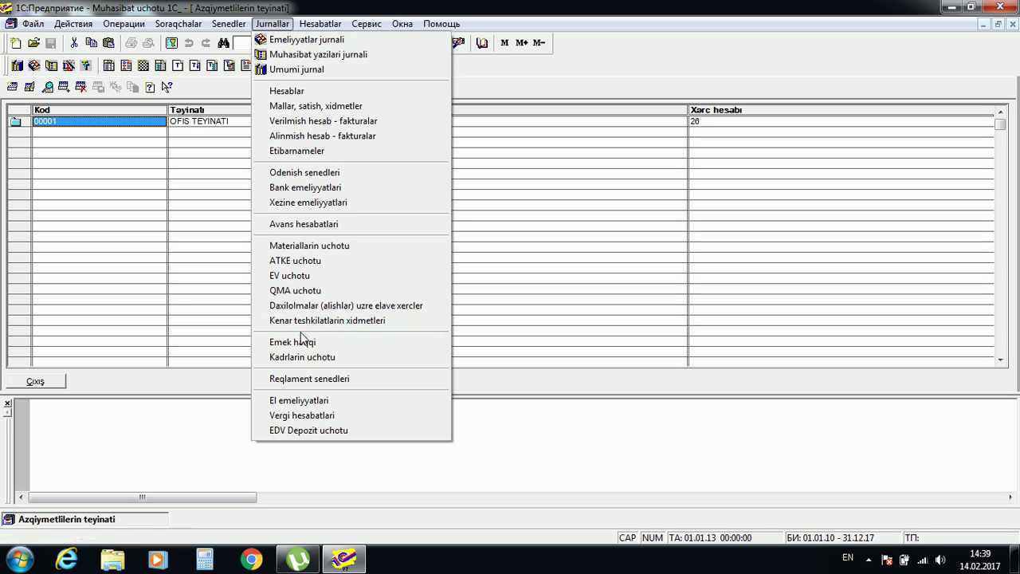
click(315, 261)
Step: Generate the empty turnover-balance sheet, then open the Azqiymetlilerin uchotu journal
click(319, 24)
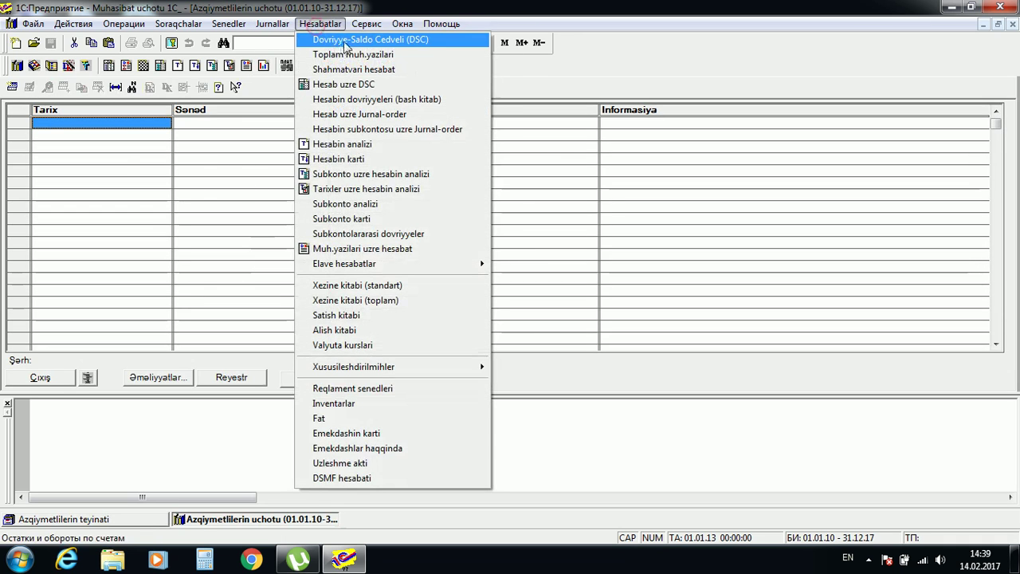
click(345, 41)
key(Return)
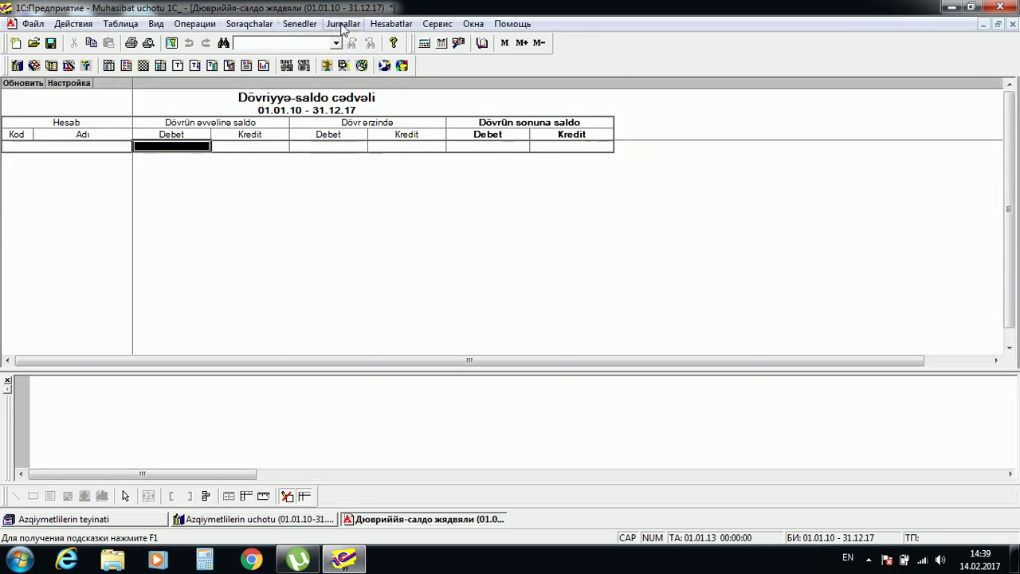
click(343, 24)
click(361, 262)
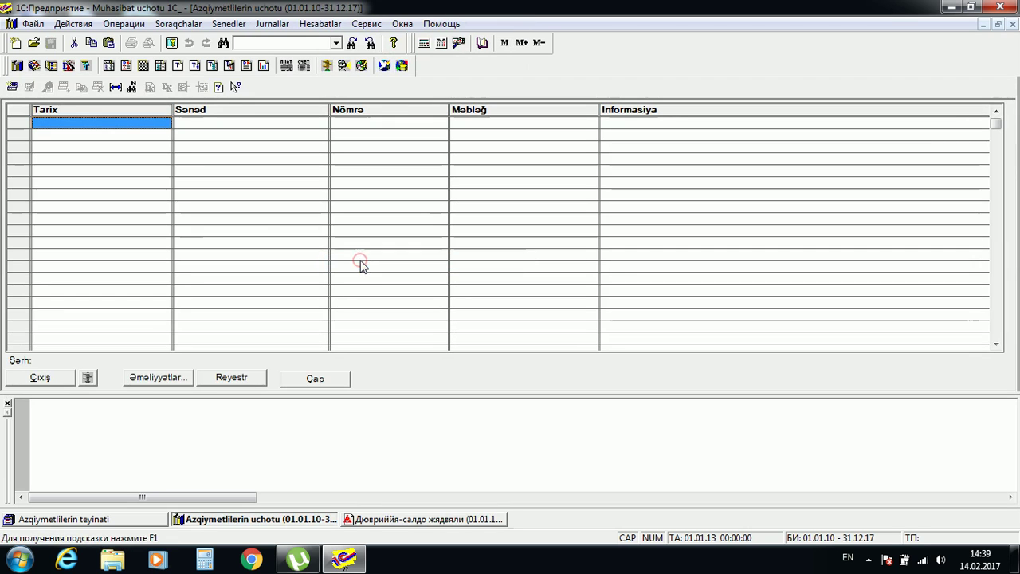
Step: Create a new low-value items receipt document dated 01.01.17
click(13, 87)
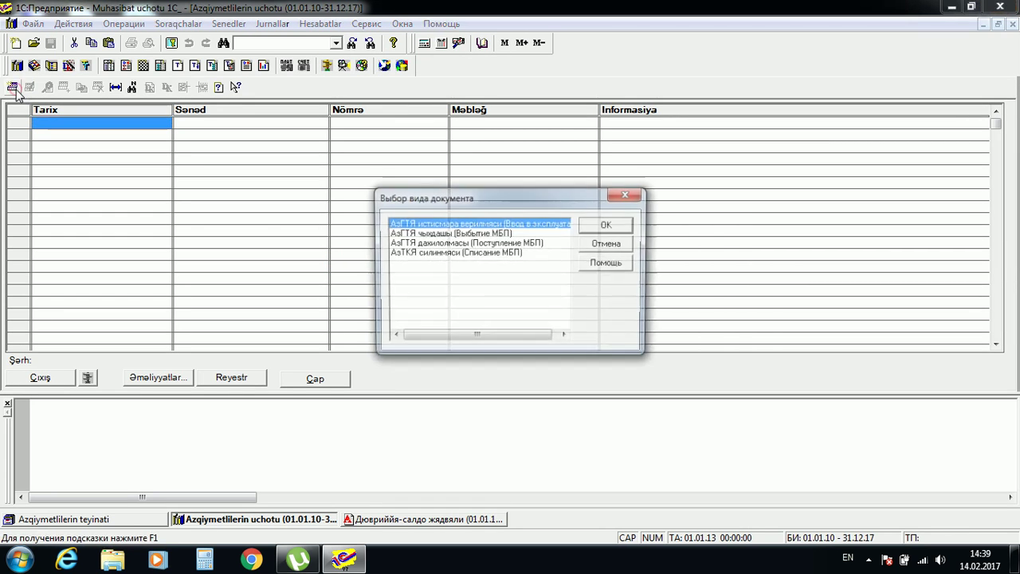
key(Down)
key(Down)
key(Return)
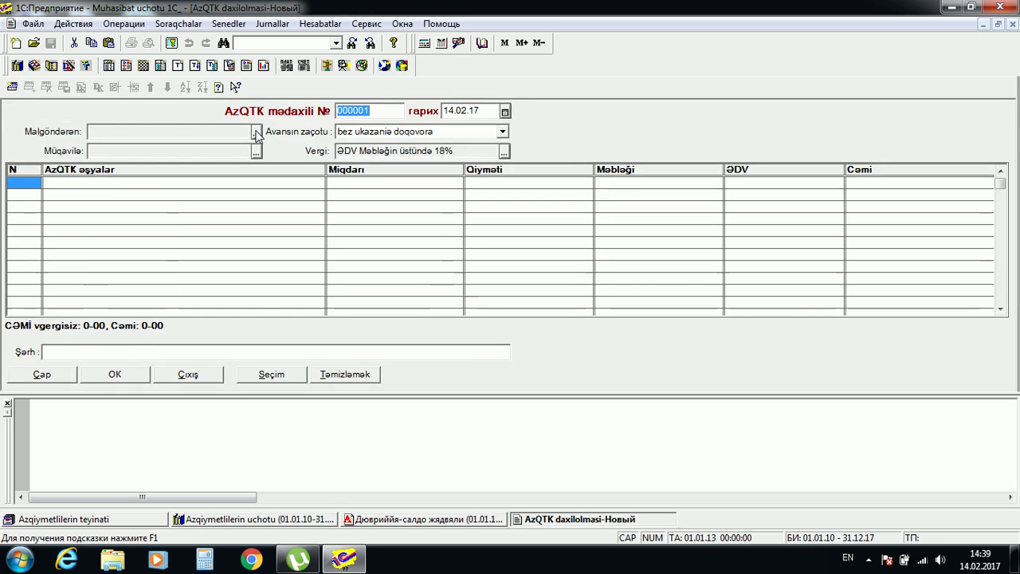
key(Tab)
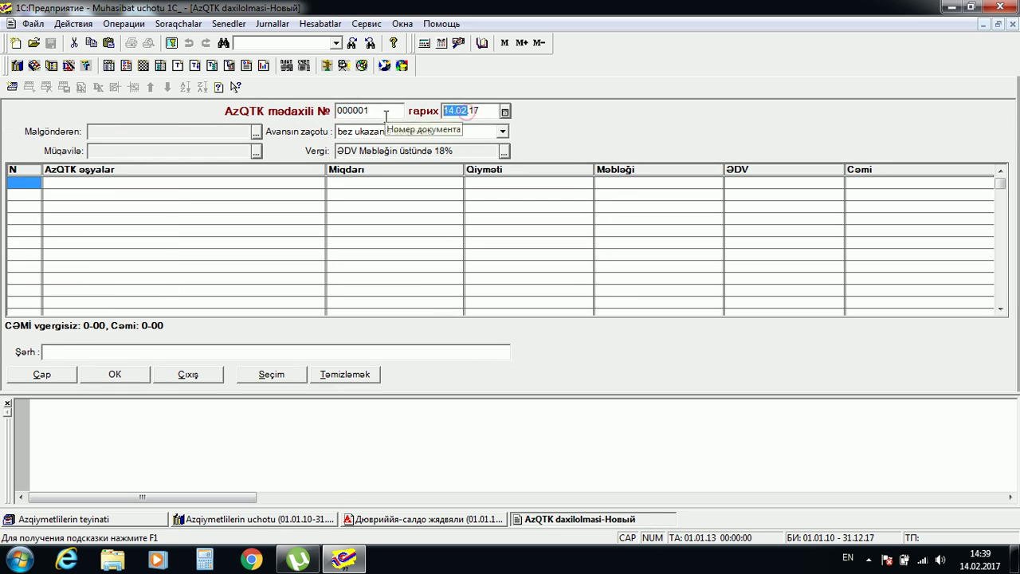
text(0101)
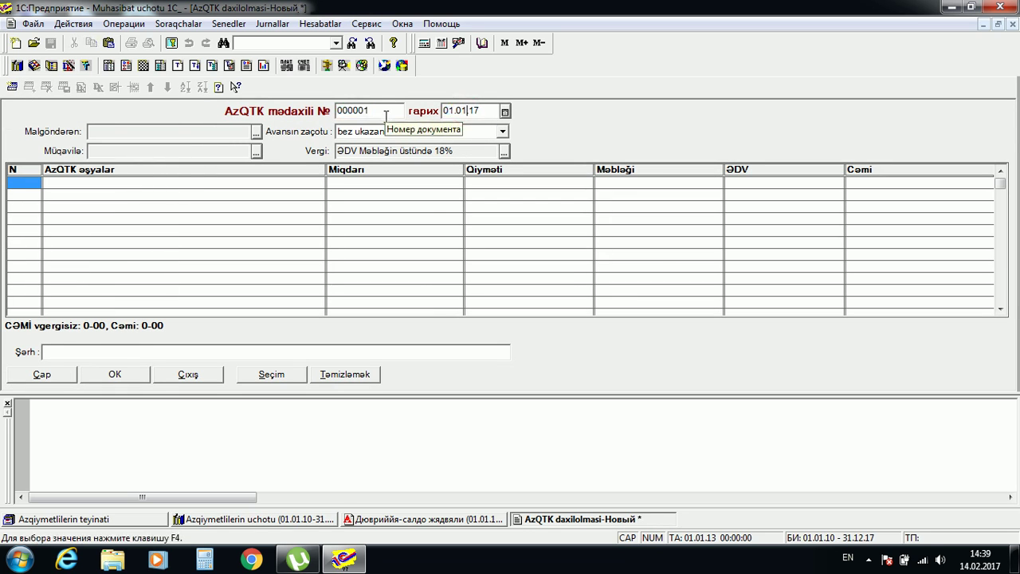
Step: Create a new MALSATAN group in the counterparties list
click(258, 129)
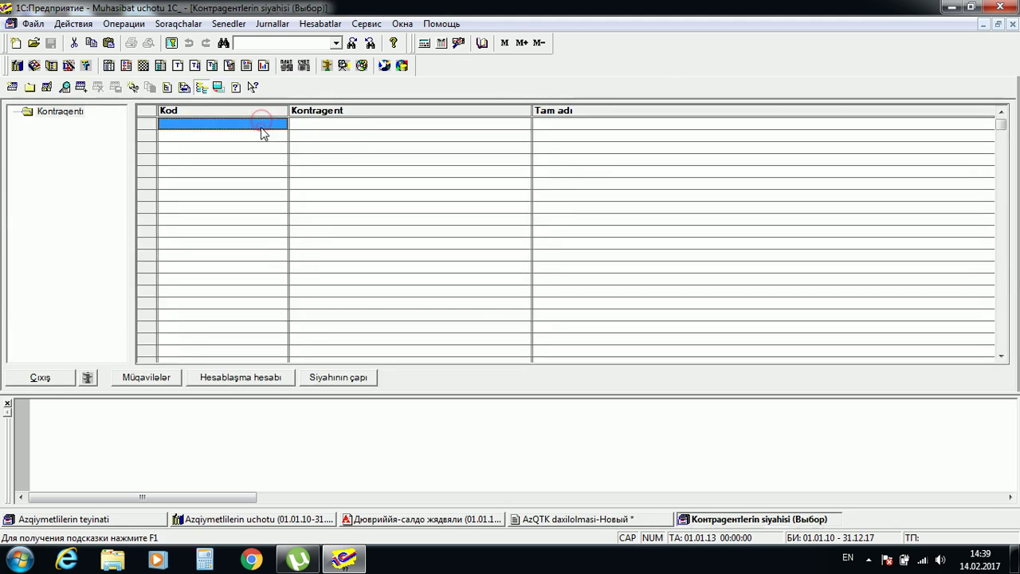
click(30, 87)
click(196, 132)
text(MALSATAN)
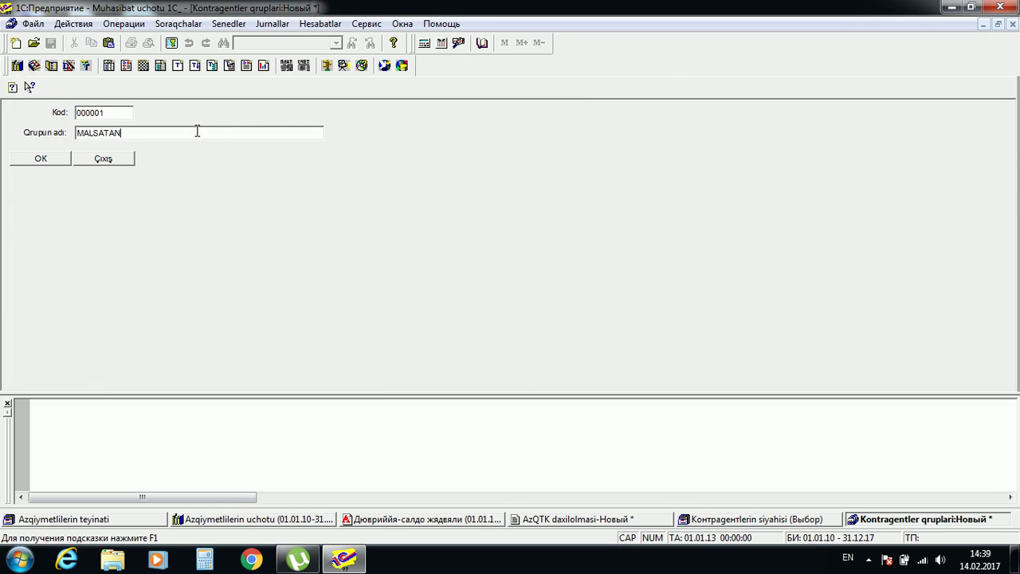
click(50, 159)
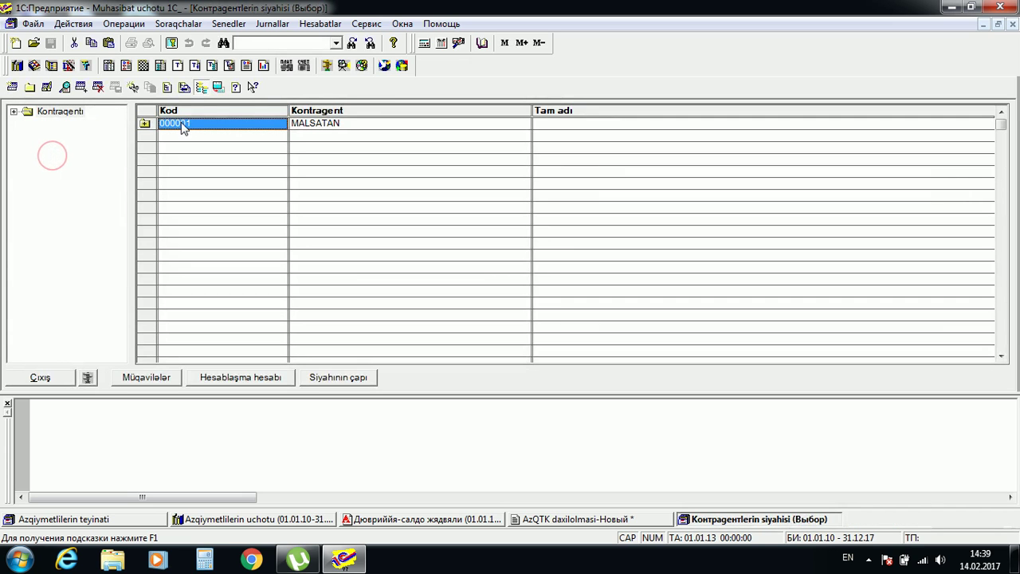
click(182, 134)
Step: Add counterparty SAFE MMC in MALSATAN with the same full name and its VOEN tax number
click(11, 87)
click(135, 132)
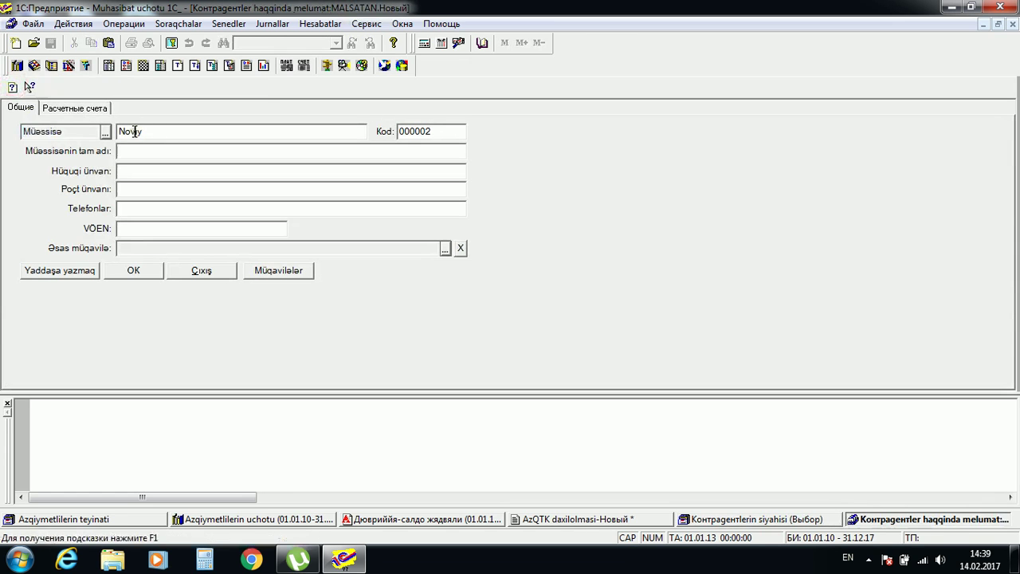
double_click(134, 132)
text(SAFE MMC)
key(shift+Home)
key(ctrl+c)
click(147, 152)
key(ctrl+v)
text(37508358)
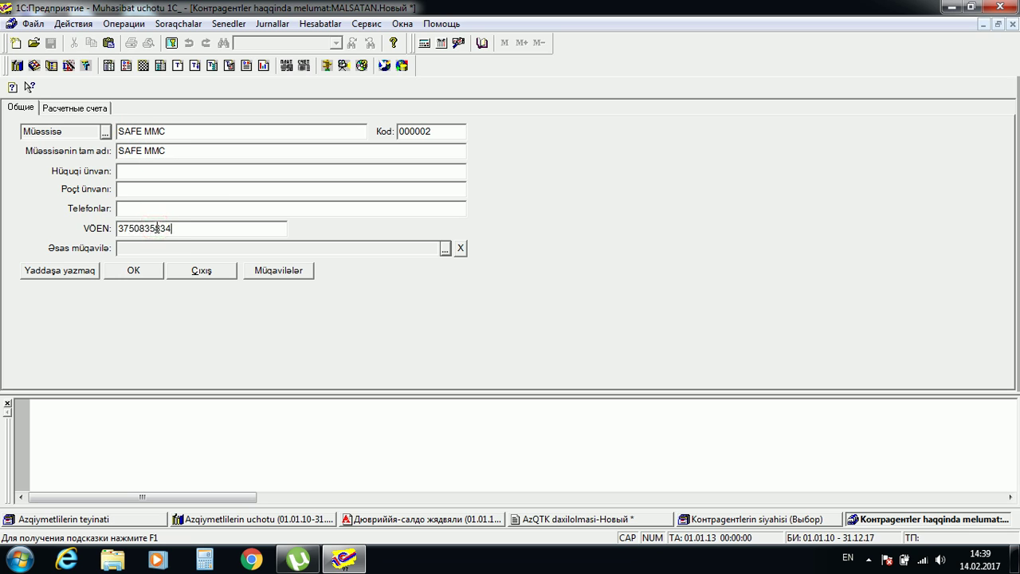
click(136, 272)
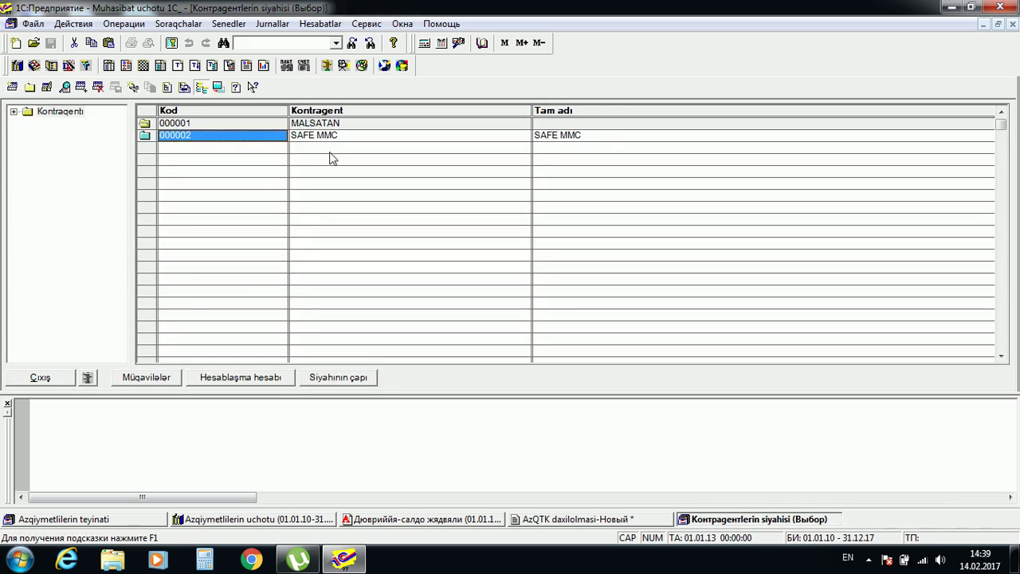
Step: Set SAFE MMC as the receipt's supplier with contract Osnovnoy doqovor
double_click(331, 142)
click(255, 153)
key(Return)
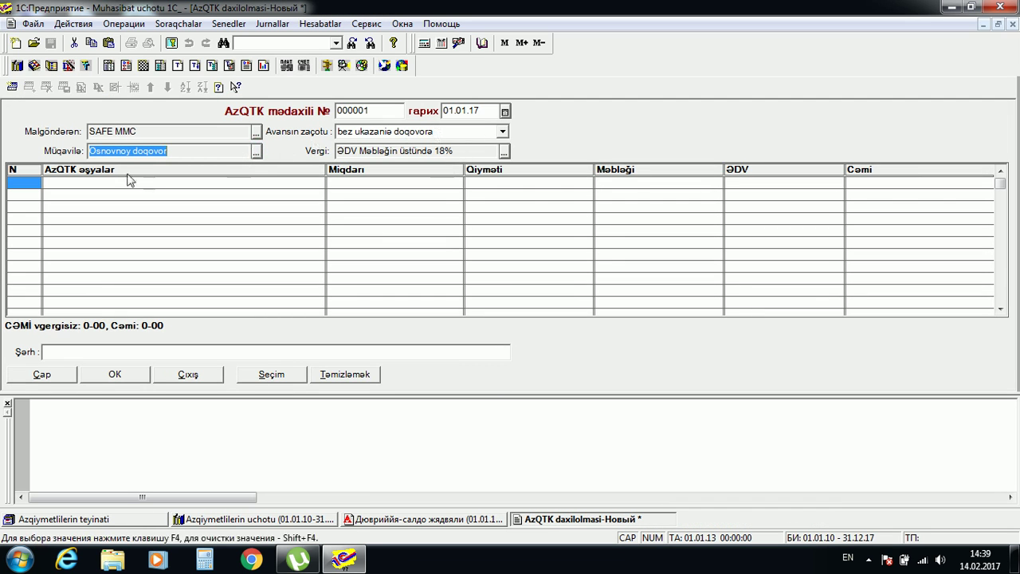
Step: Create an ATKE group in the low-value items catalogue
double_click(94, 182)
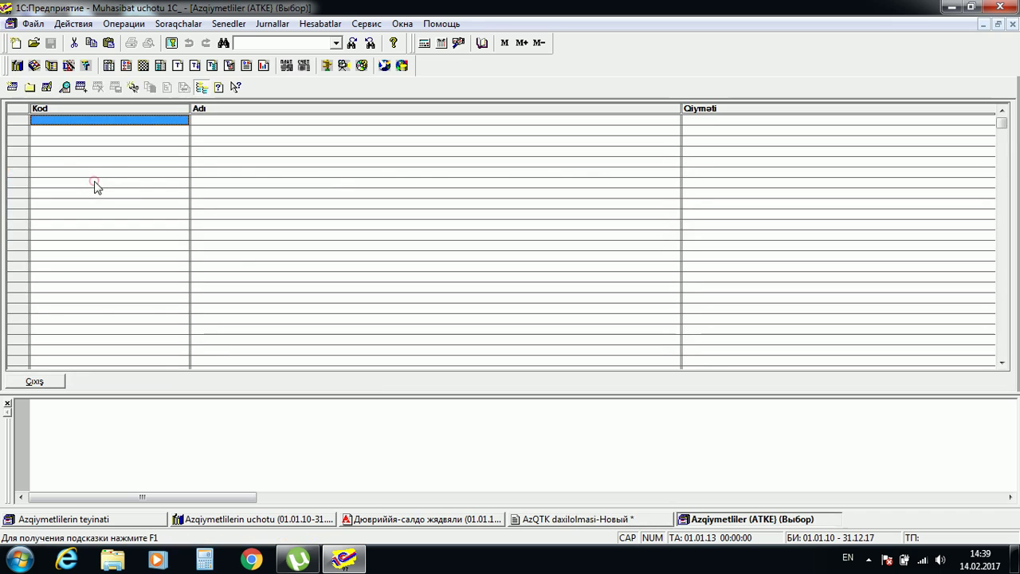
click(29, 88)
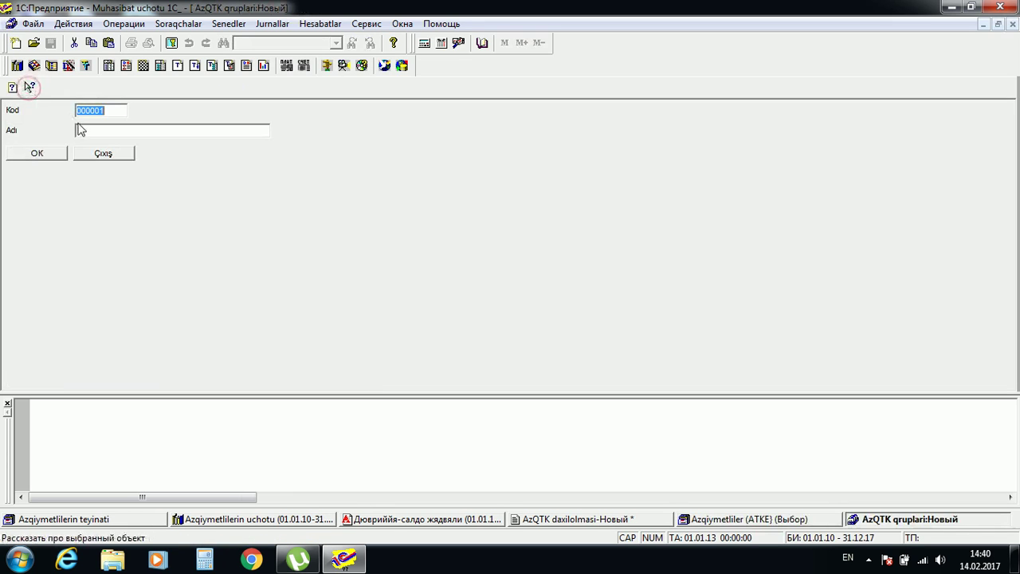
click(95, 129)
text(AZ)
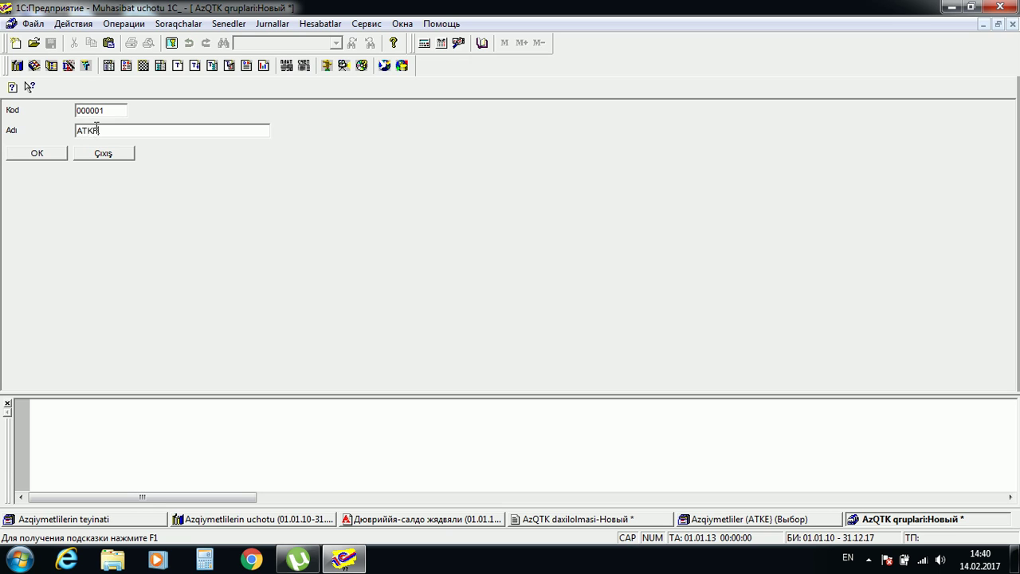
click(37, 153)
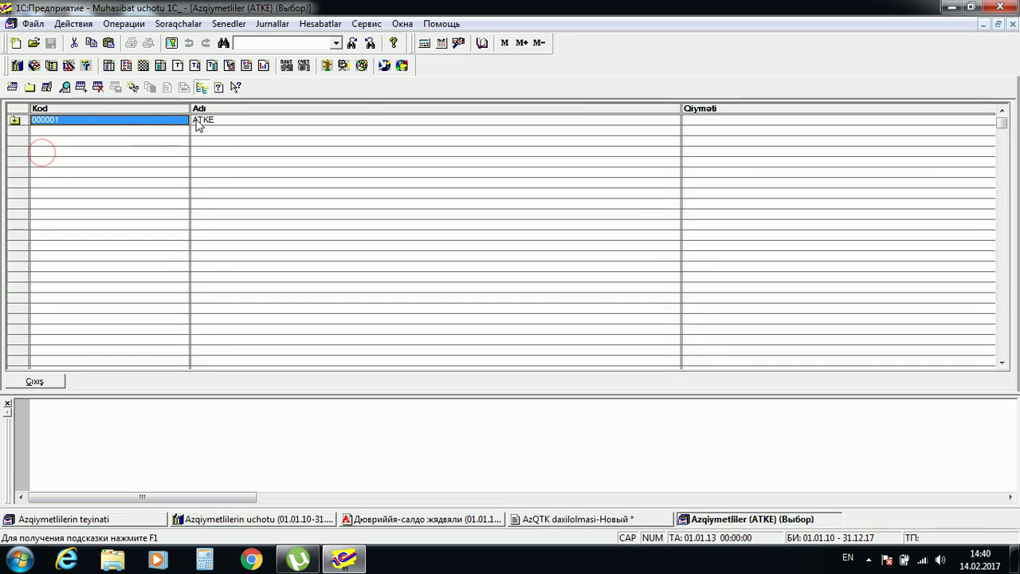
Step: Start a new item named DIVAN in the ATKE group
click(12, 86)
click(105, 132)
text(DIVAN)
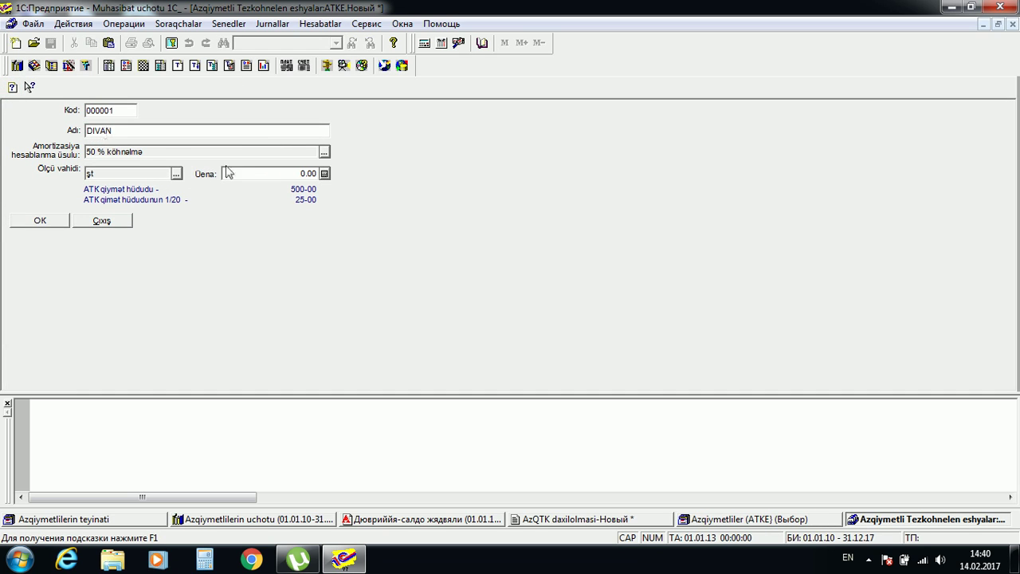
Step: Save DIVAN at 400.00 and add KALKULYATOR at 20.00
click(293, 173)
text(400)
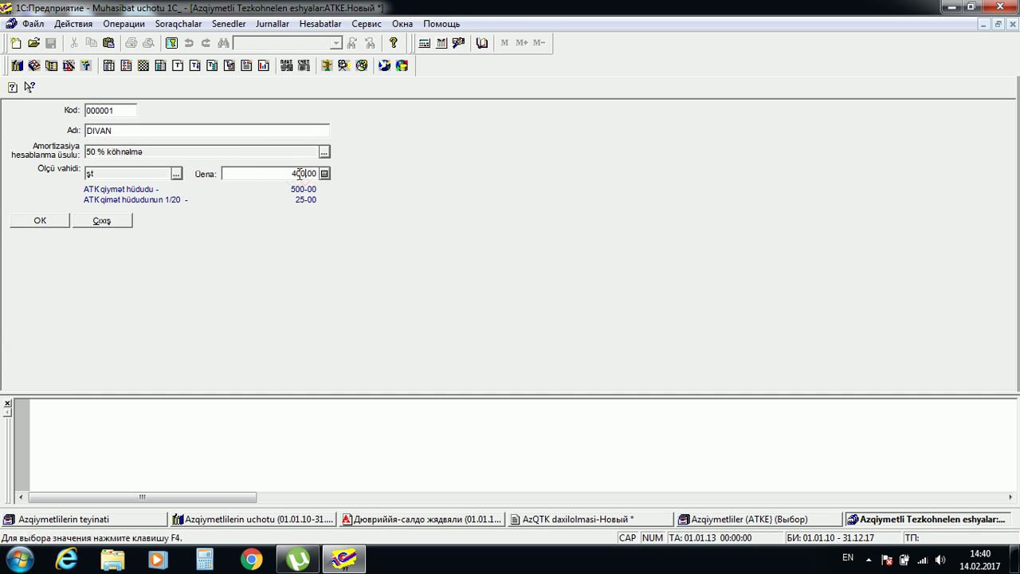
click(38, 223)
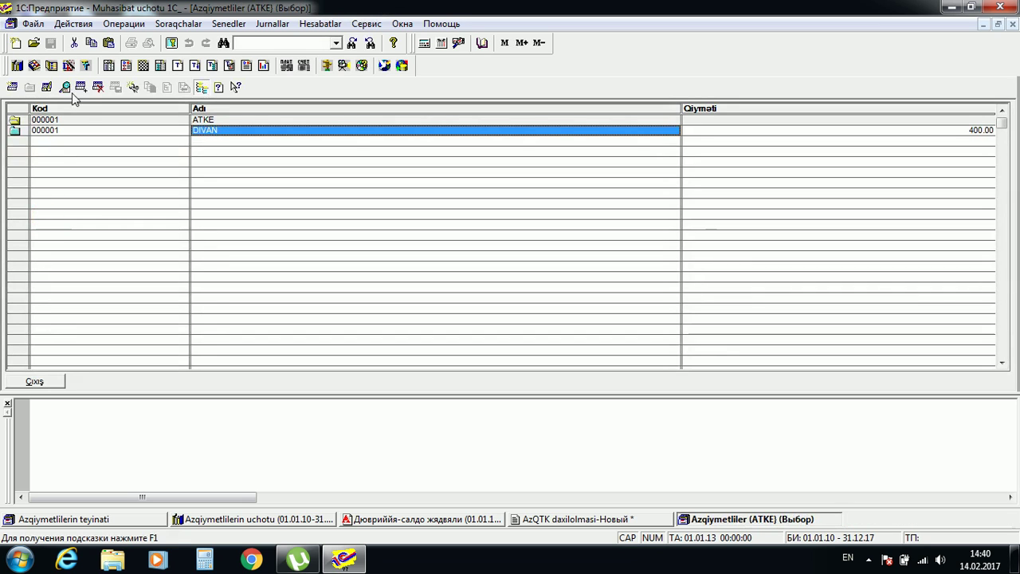
click(12, 86)
click(134, 129)
text(KALKULYATOR)
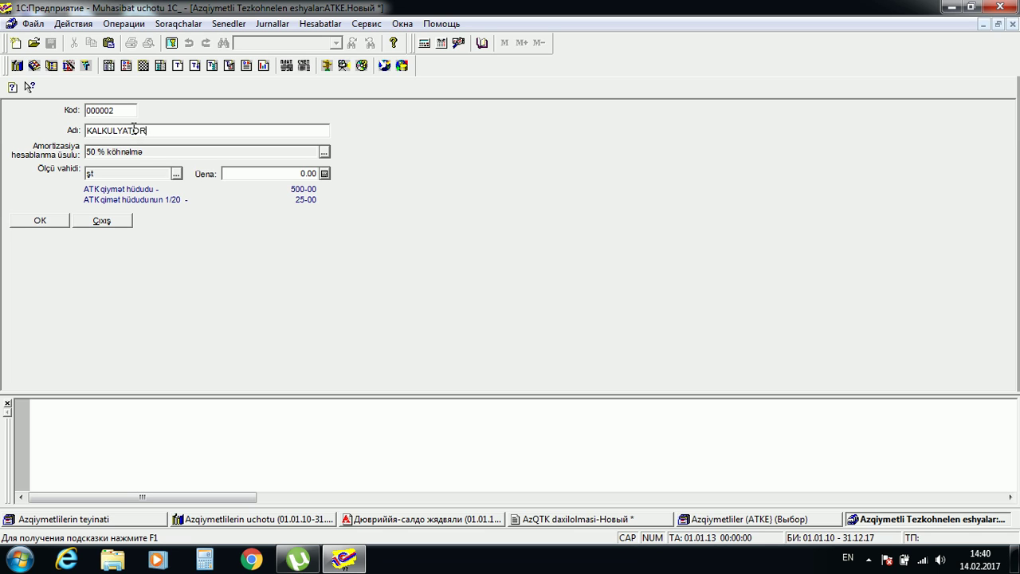
click(300, 169)
text(2)
click(49, 222)
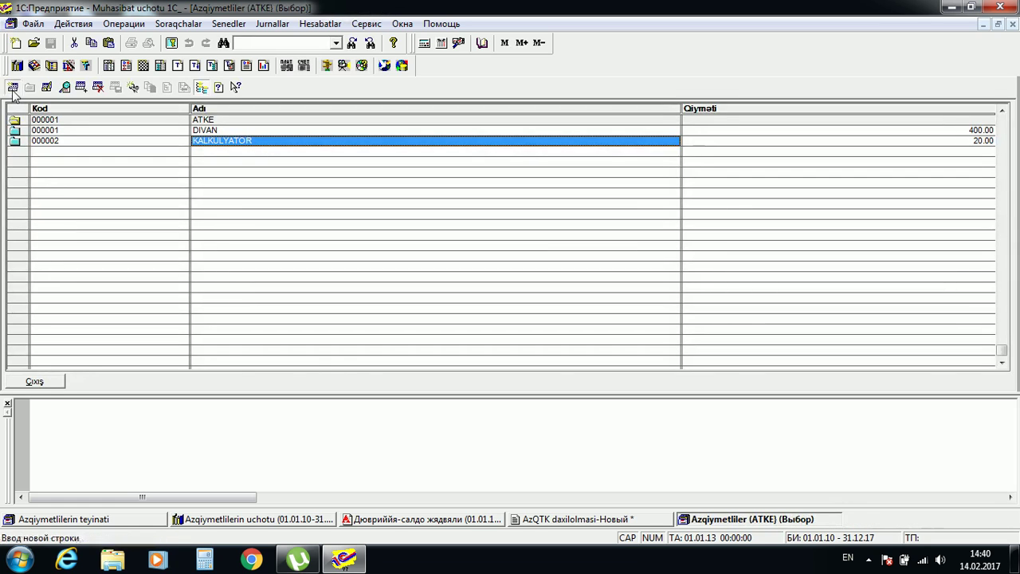
Step: Add PRINTER at 80.00 to the ATKE low-value items
click(12, 86)
click(116, 129)
text(PRINTER)
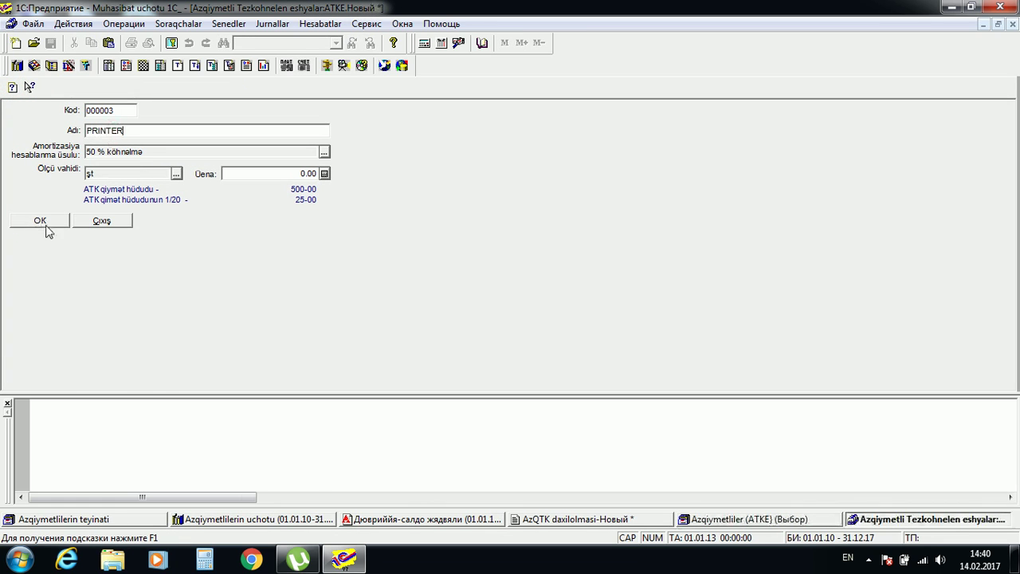
click(299, 174)
text(80)
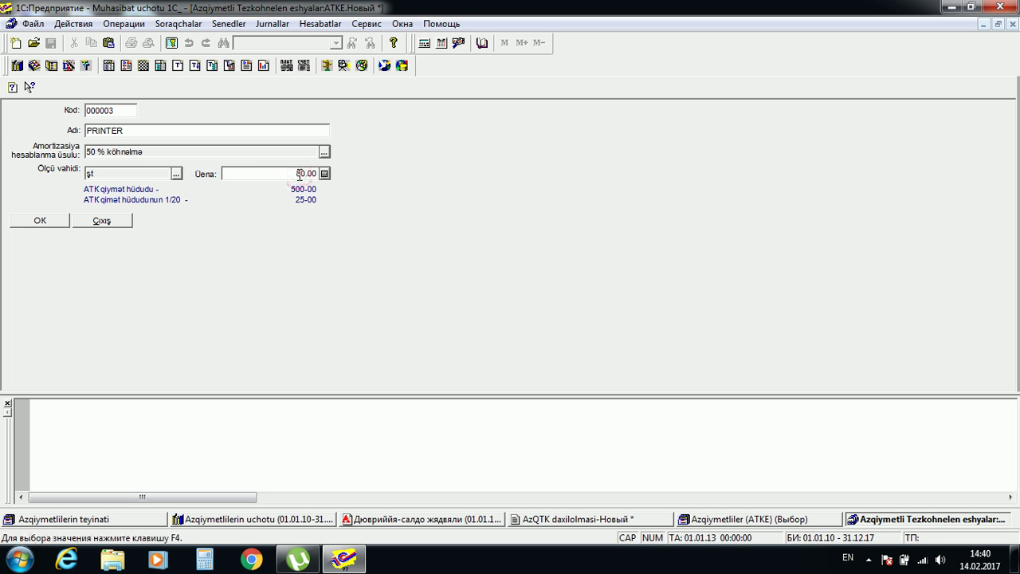
click(54, 221)
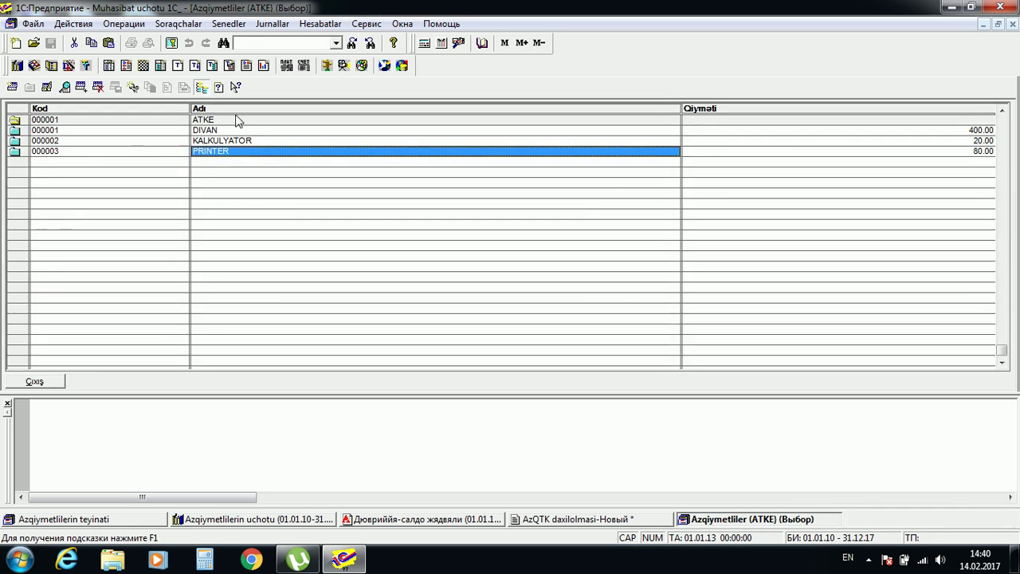
Step: Add DIVAN, KALKULYATOR and PRINTER as three rows of receipt 000001
double_click(214, 131)
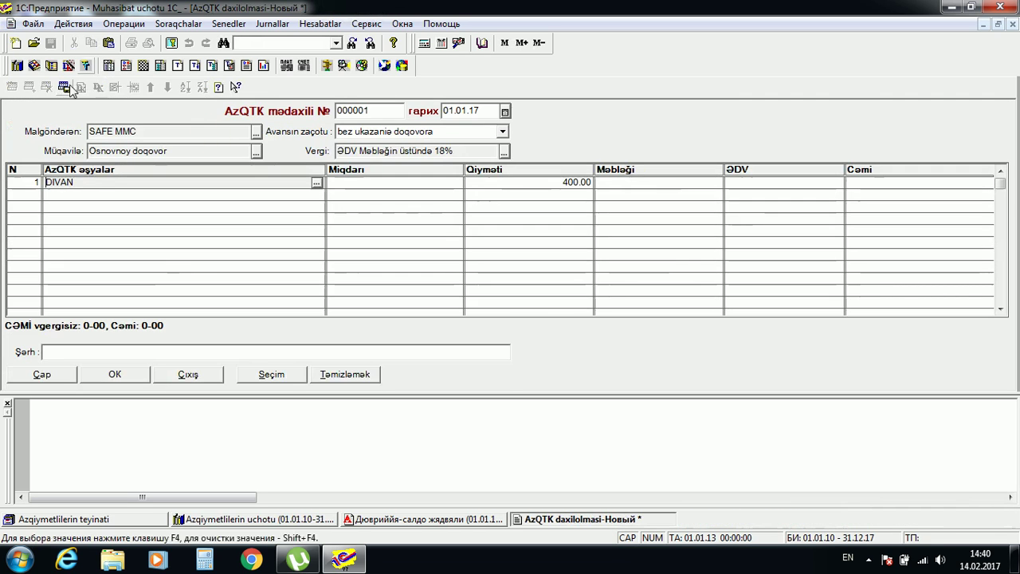
click(12, 86)
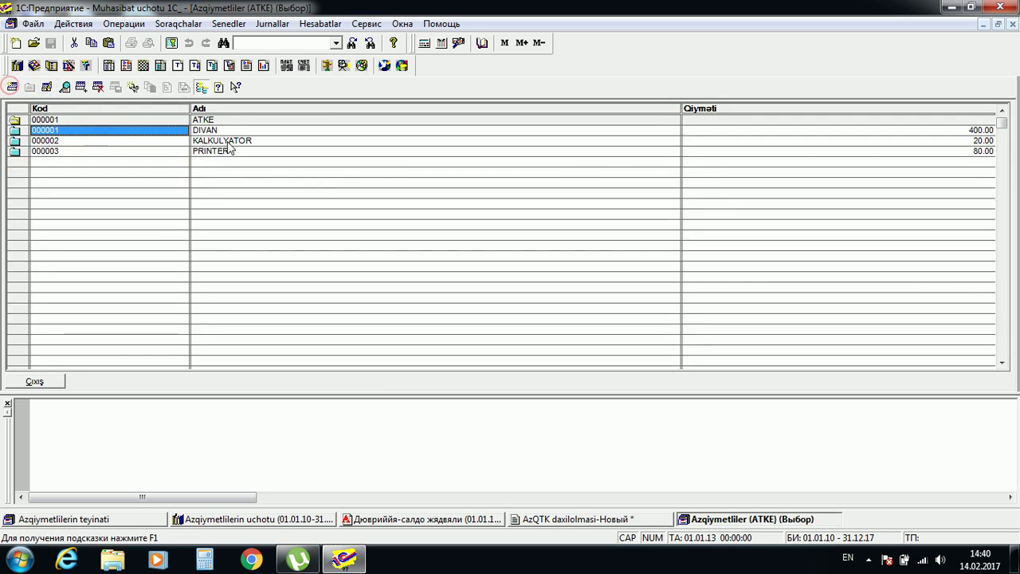
double_click(237, 140)
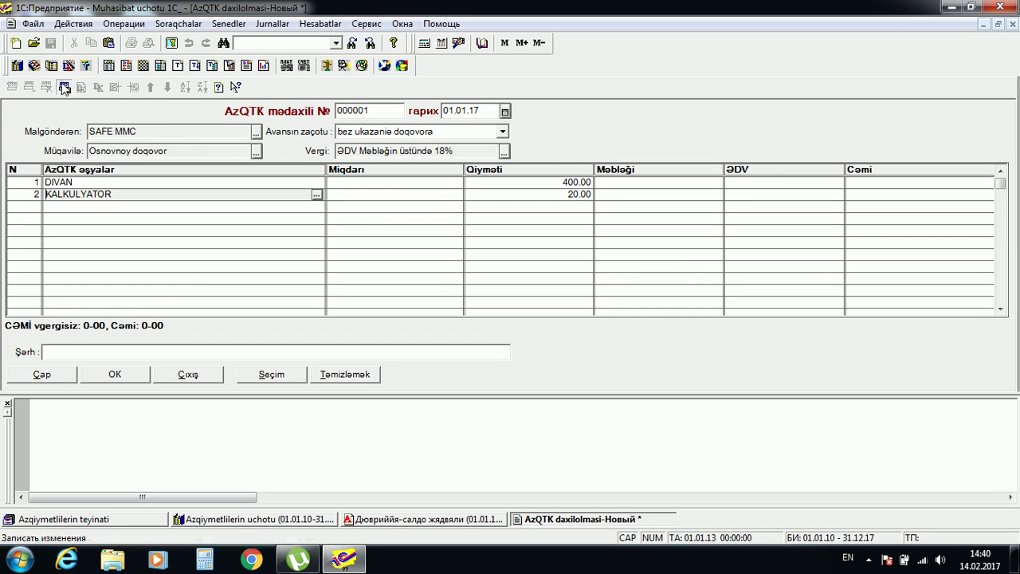
click(12, 86)
double_click(210, 151)
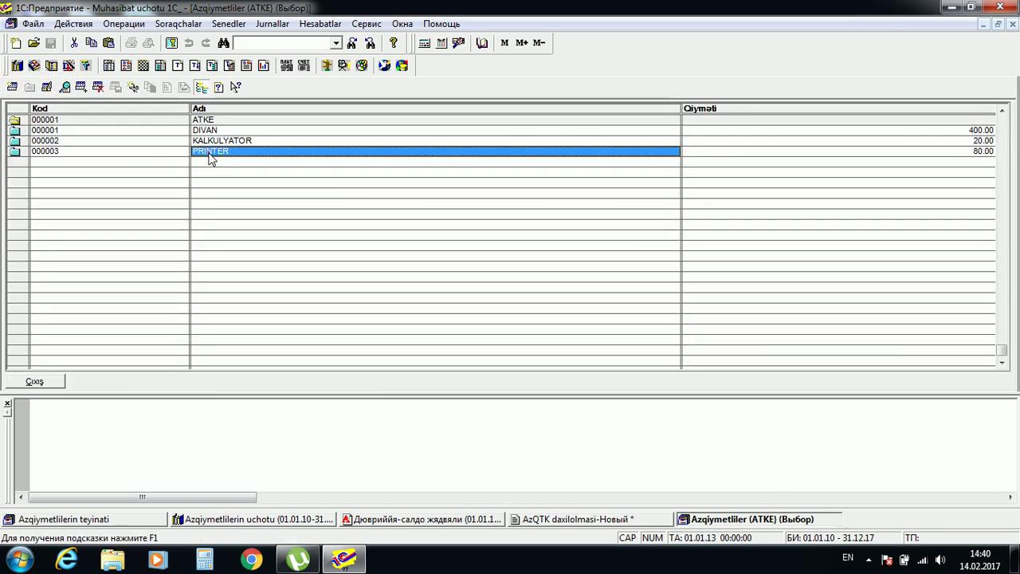
Step: Set each item's quantity to 5 and post the receipt, totalling 2 950-00 with 450-00 VAT
click(451, 195)
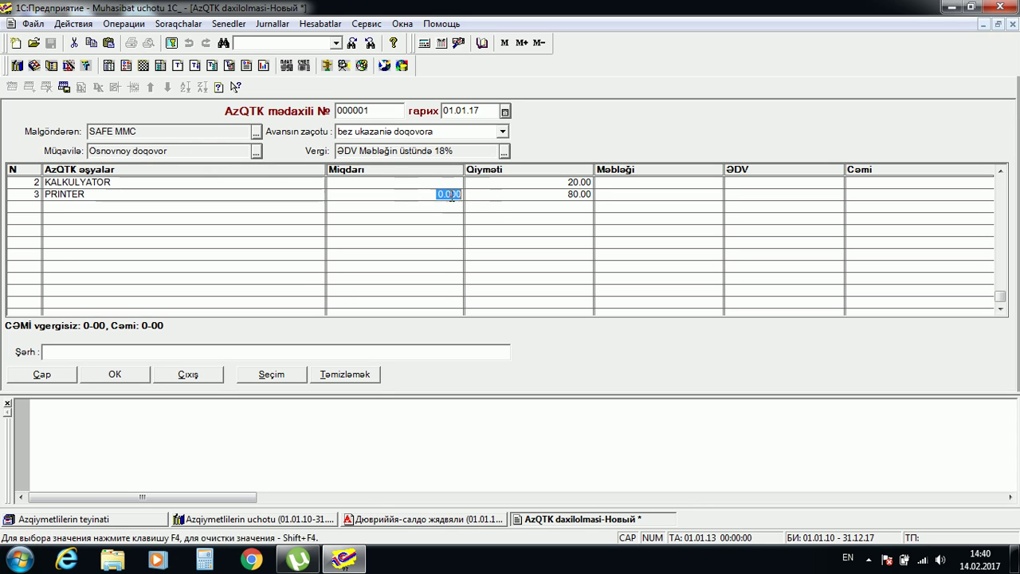
double_click(443, 191)
text(5)
click(448, 182)
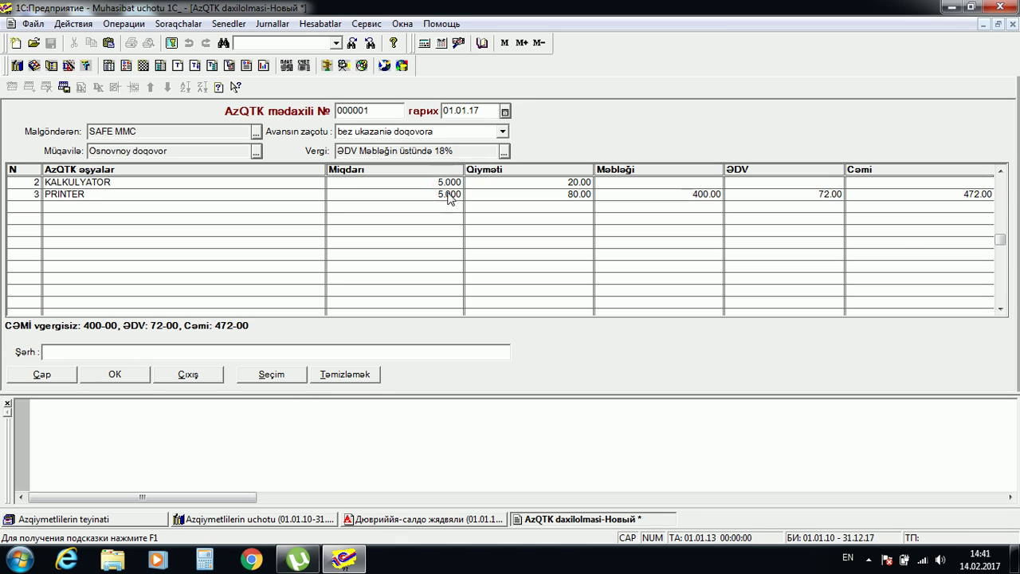
key(Return)
key(Up)
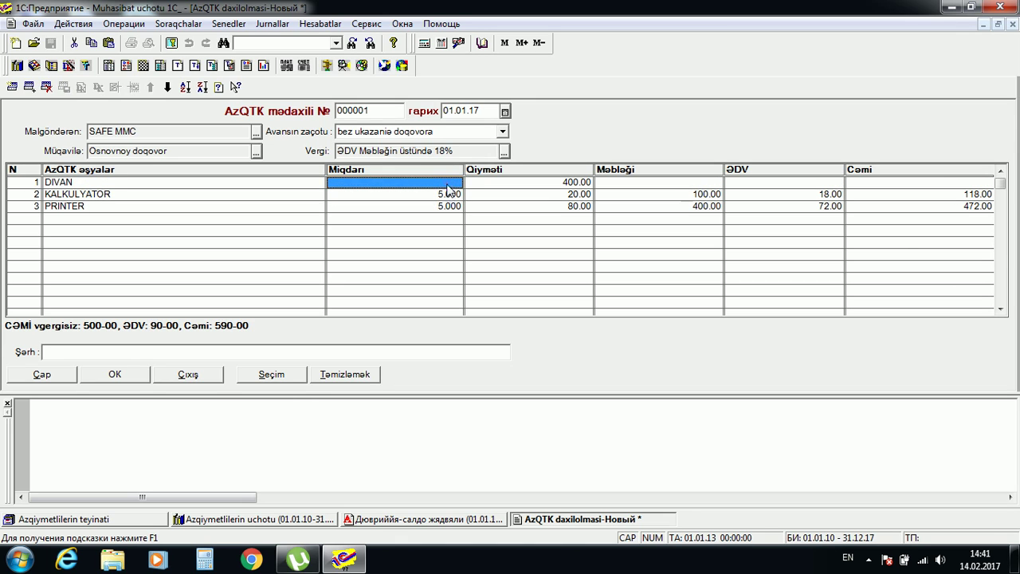
text(5)
click(444, 205)
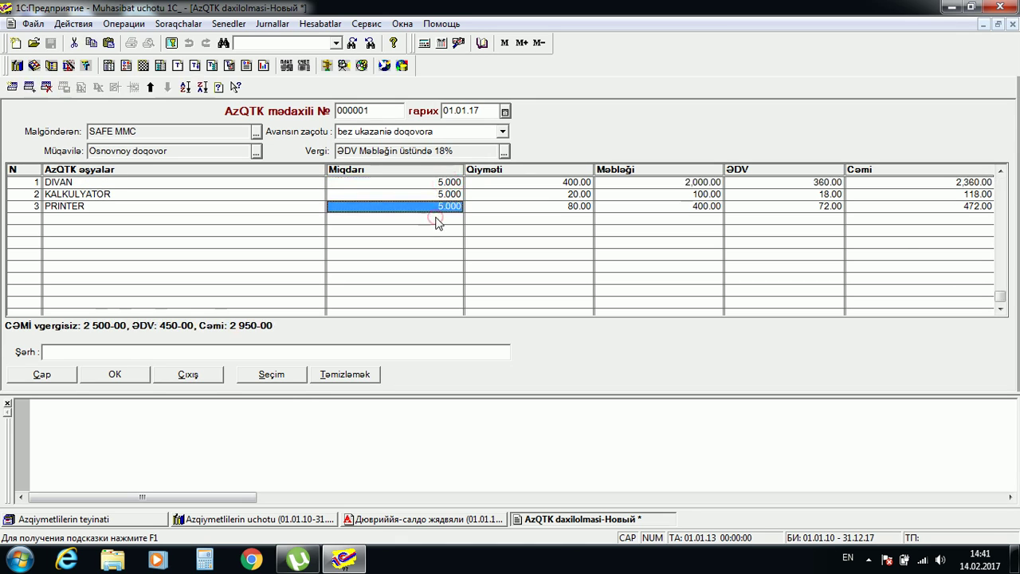
click(111, 374)
key(Return)
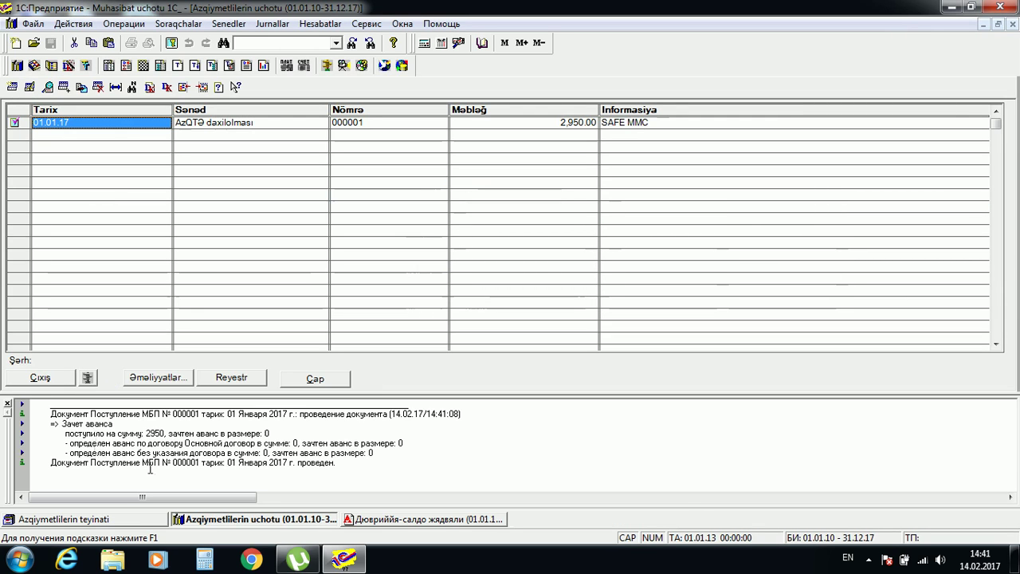
Step: Refresh the turnover-balance sheet figures after the receipt
click(395, 519)
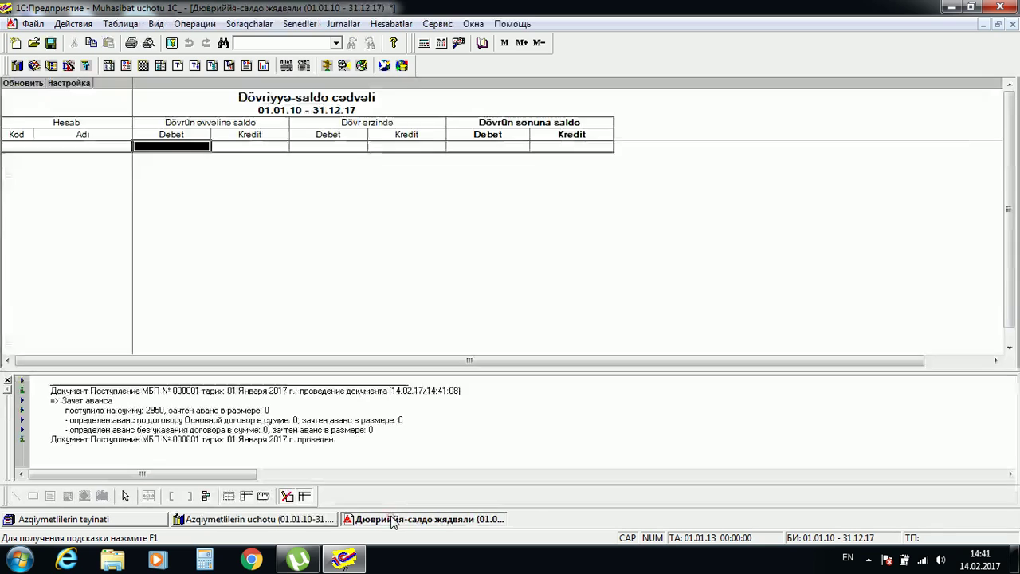
click(14, 83)
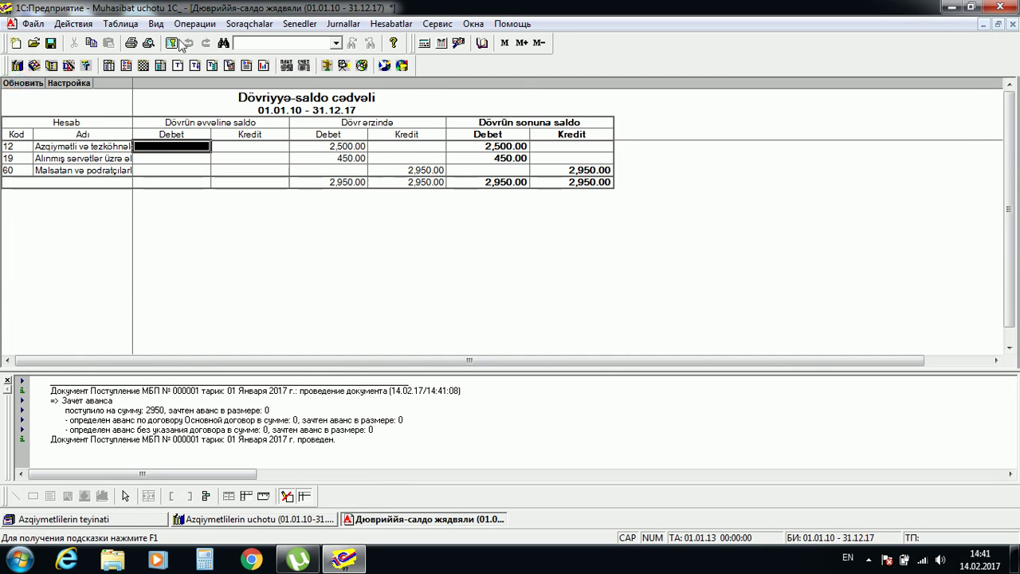
click(343, 23)
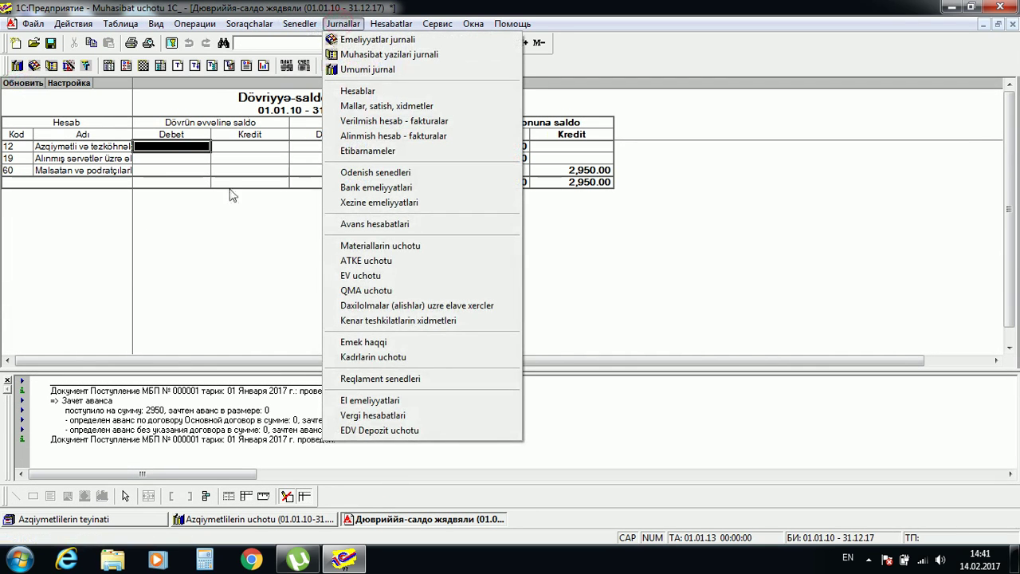
click(235, 227)
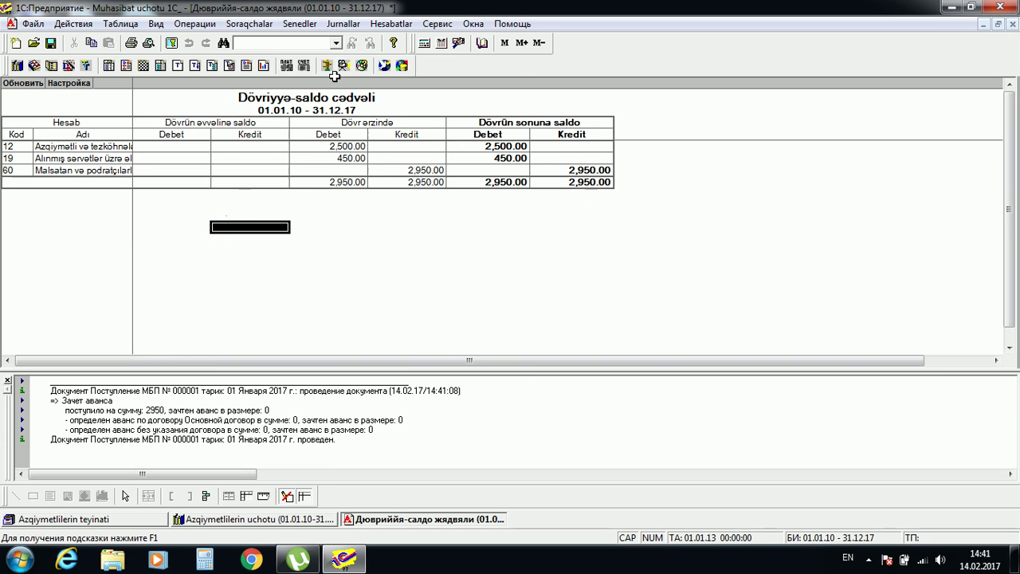
Step: Review the accounting postings journal, then open the low-value items journal
click(343, 23)
click(364, 54)
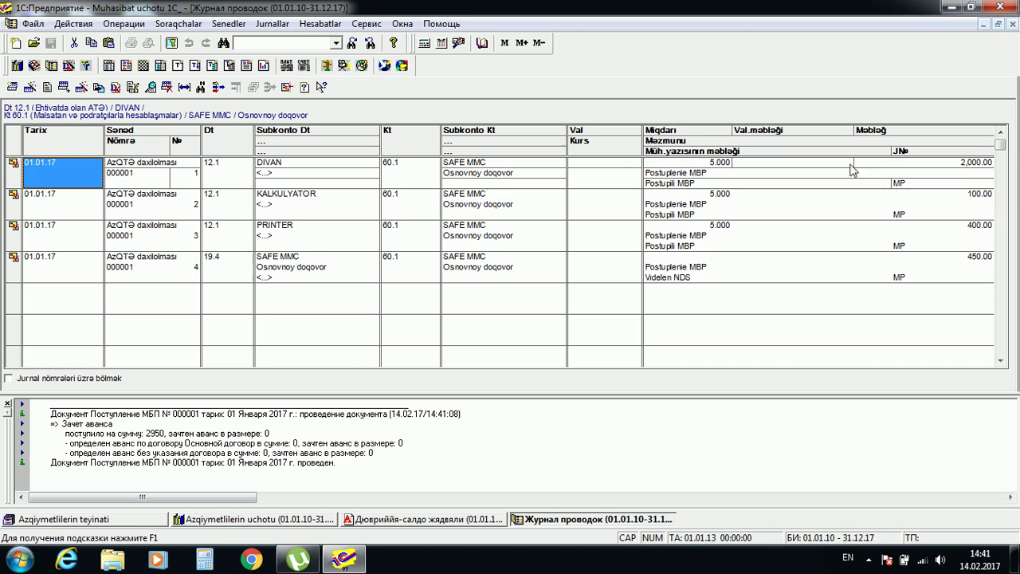
click(272, 23)
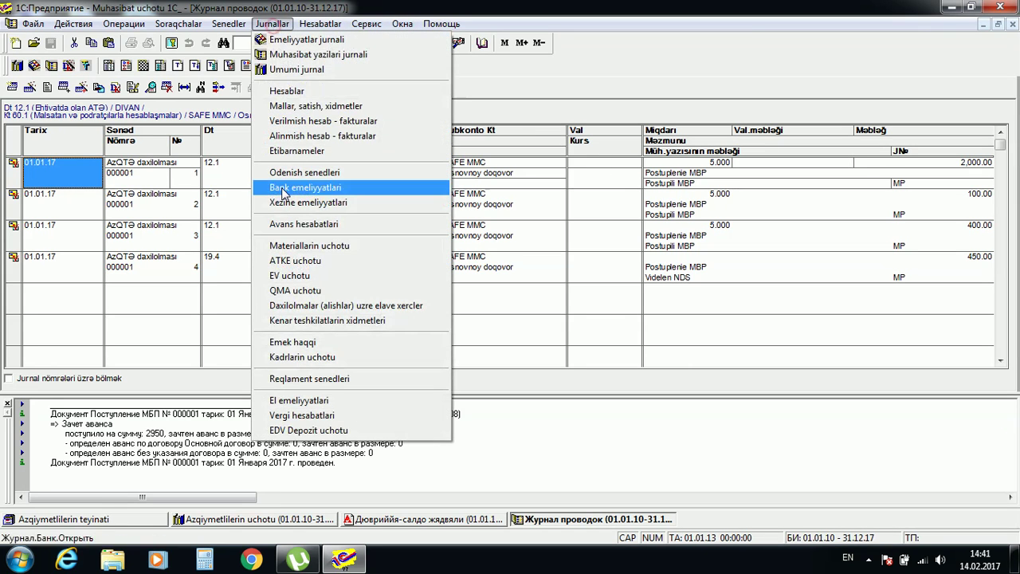
click(302, 261)
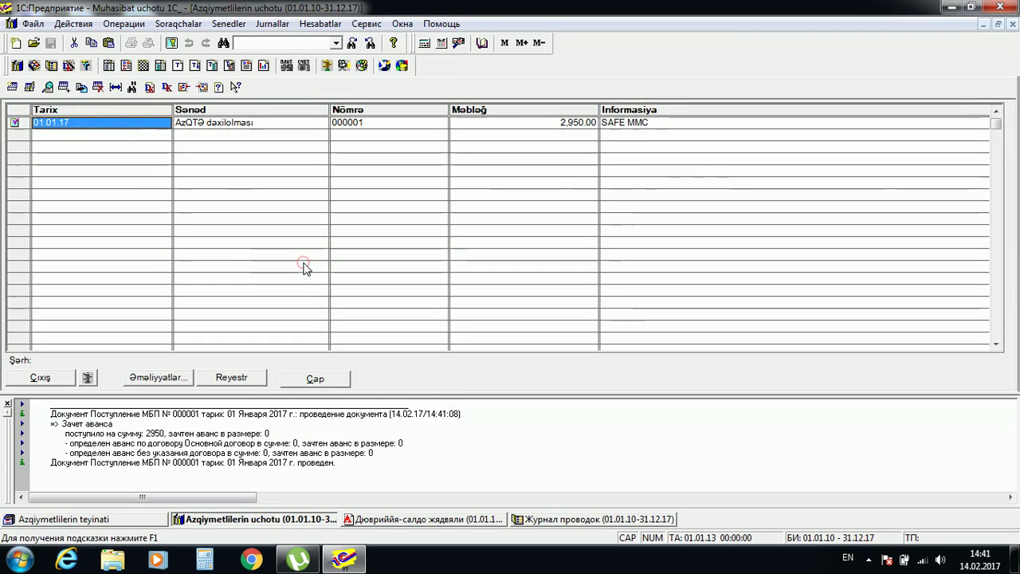
Step: Create a 02.01.17 МБП commissioning document for OFIS TEYINATI, filled with the items in stock
click(12, 86)
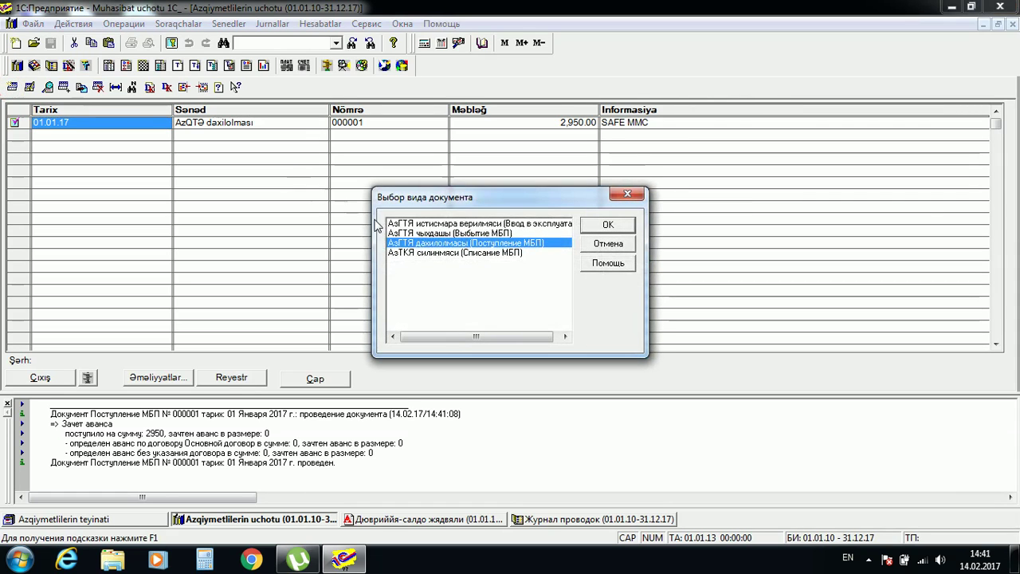
double_click(426, 225)
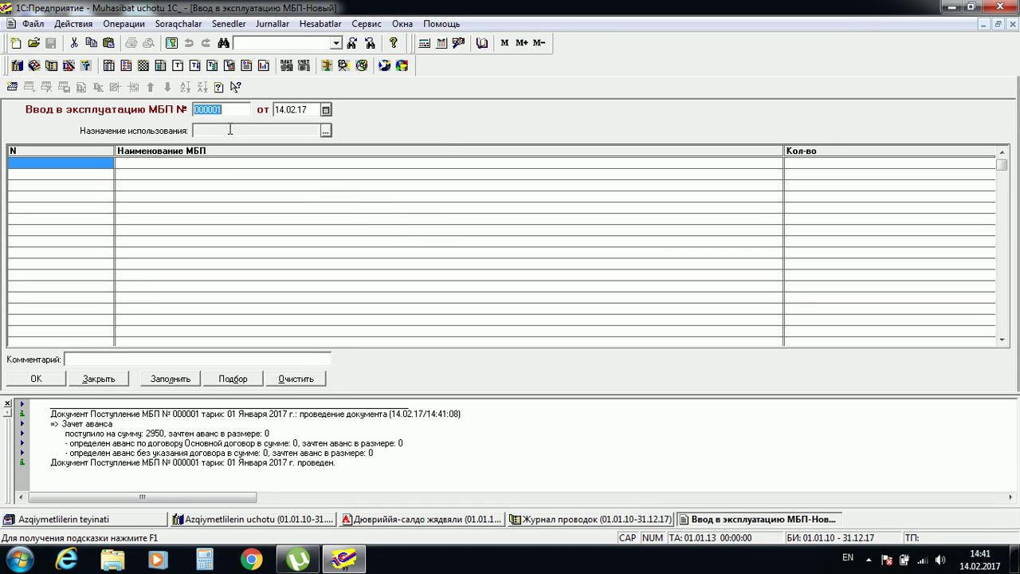
double_click(293, 109)
text(02)
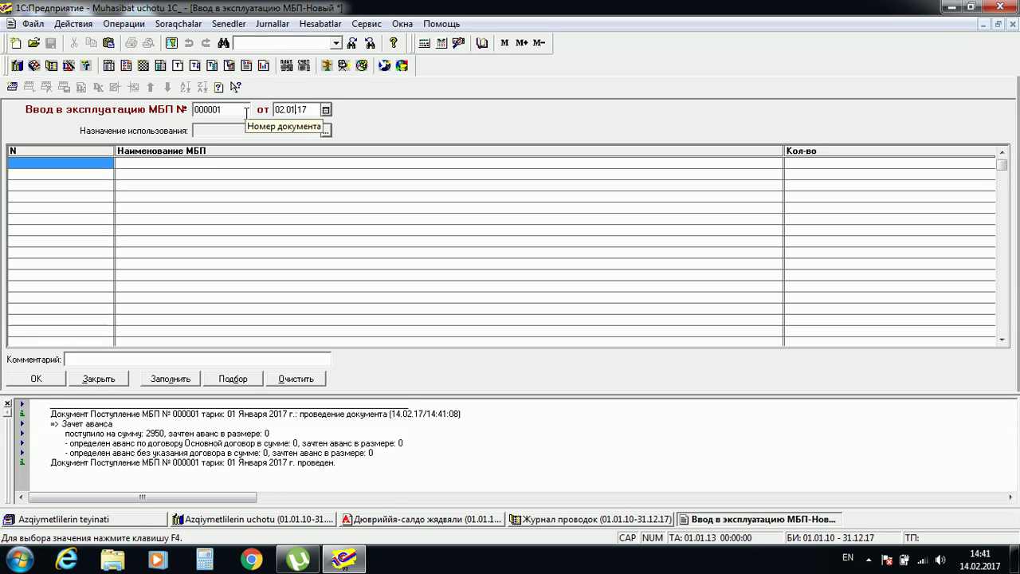
click(325, 131)
key(Return)
click(182, 379)
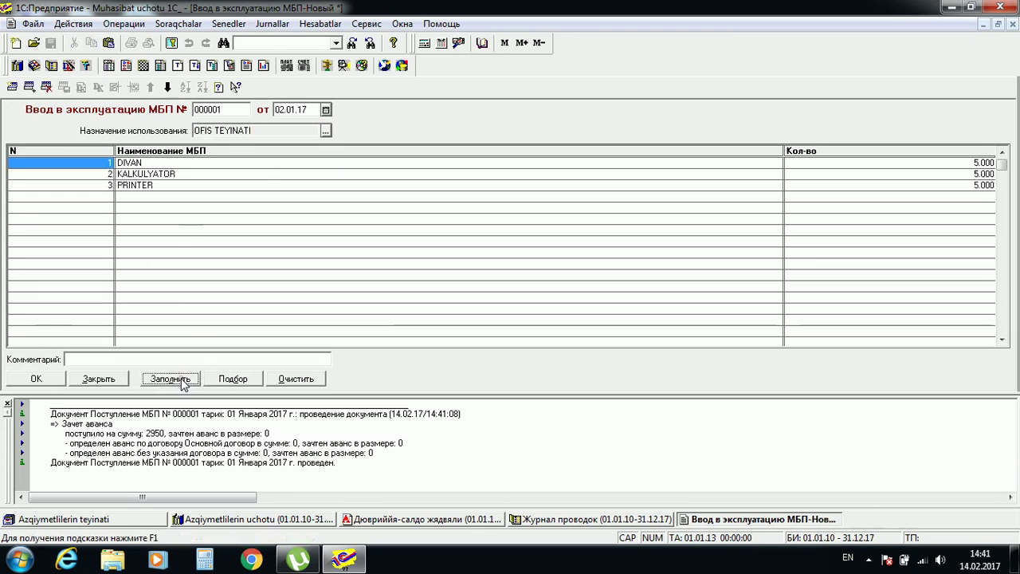
Step: Set quantity 4 for DIVAN, KALKULYATOR and PRINTER, then post the document
double_click(980, 164)
text(4)
key(Return)
double_click(980, 174)
text(4)
key(Return)
double_click(974, 185)
text(4)
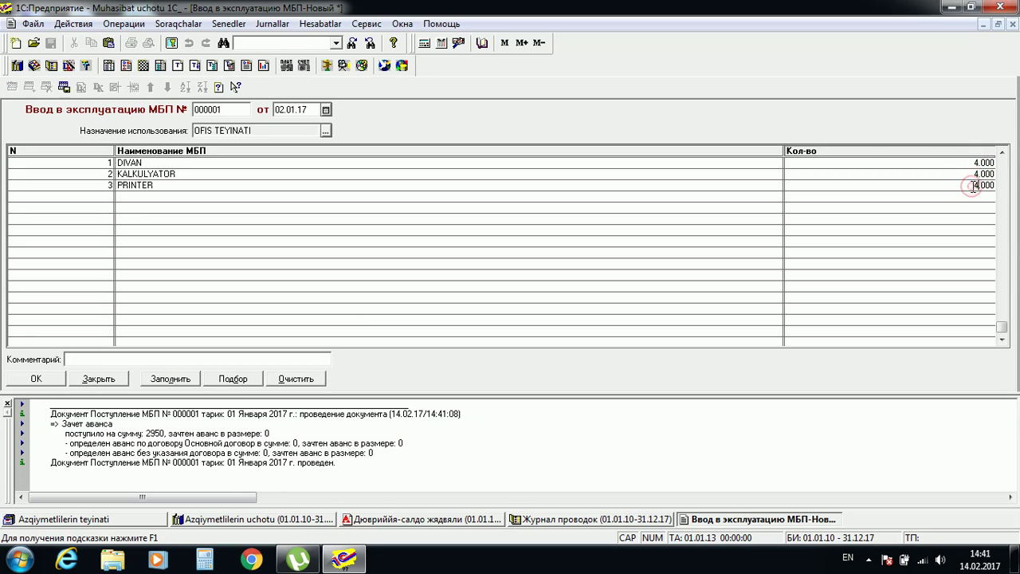
click(36, 379)
key(Return)
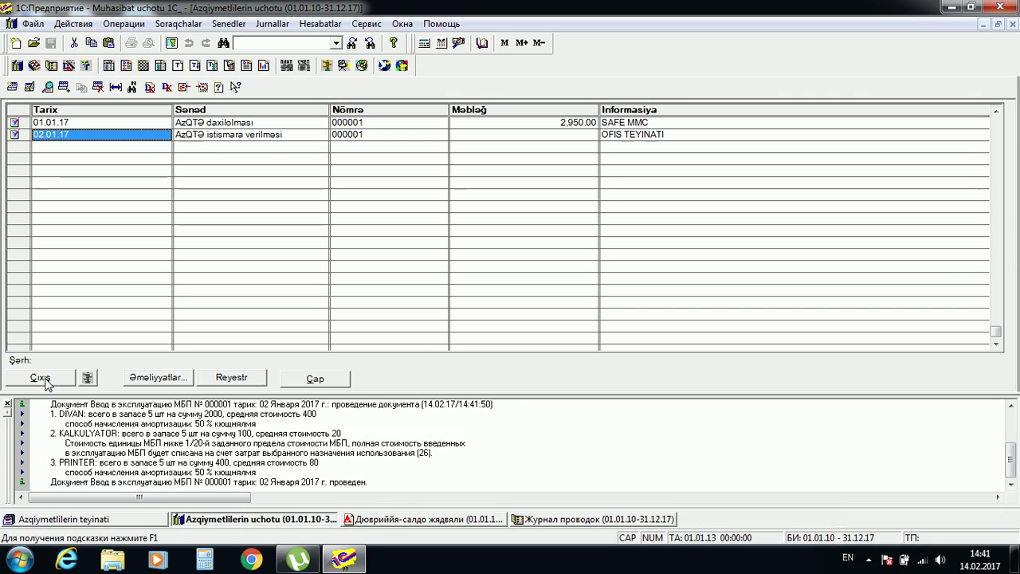
click(448, 522)
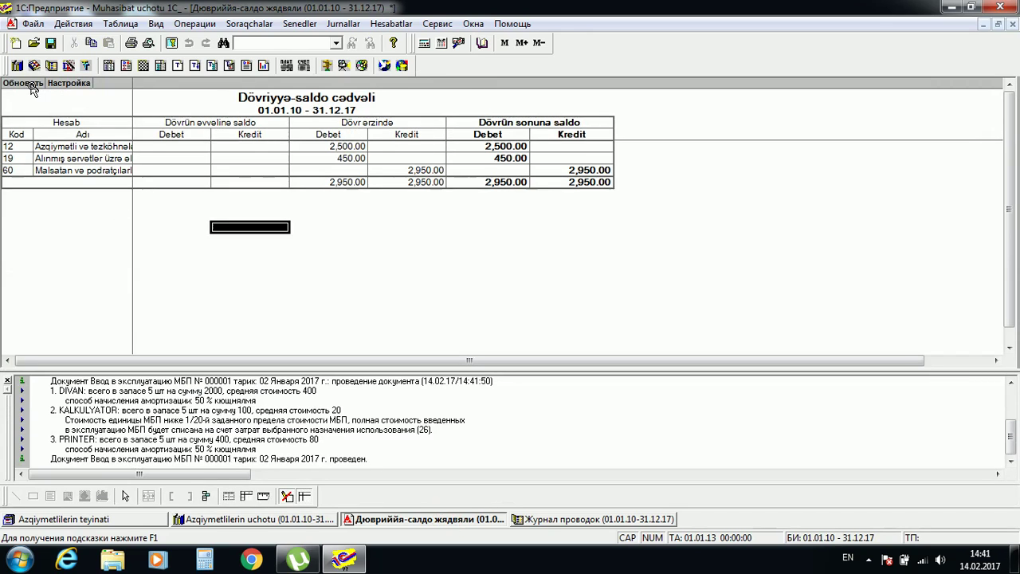
Step: Refresh the turnover-balance sheet for accounts 13 and 26, review the latest postings, and reopen the ATKE uchotu journal
click(32, 82)
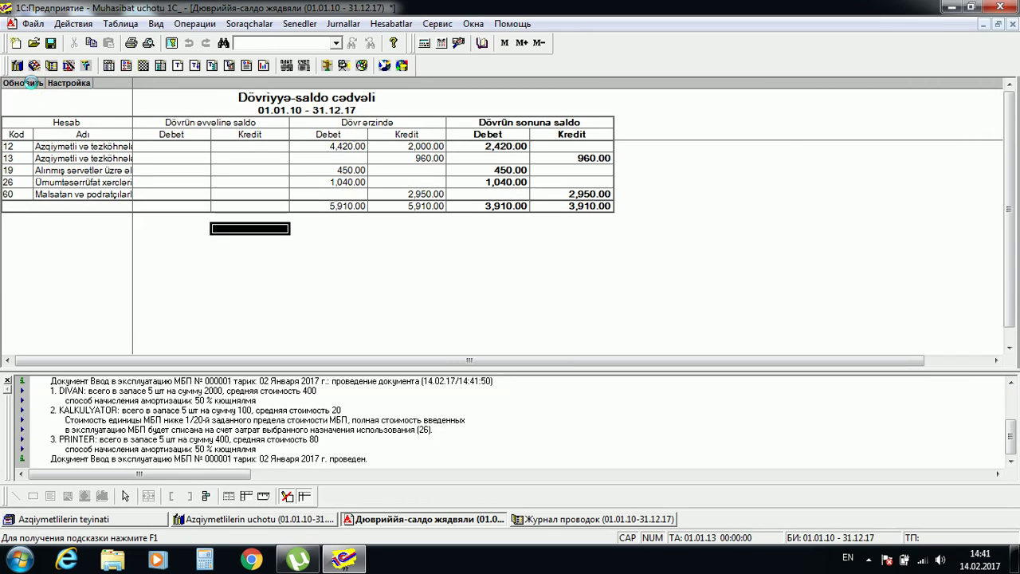
click(342, 24)
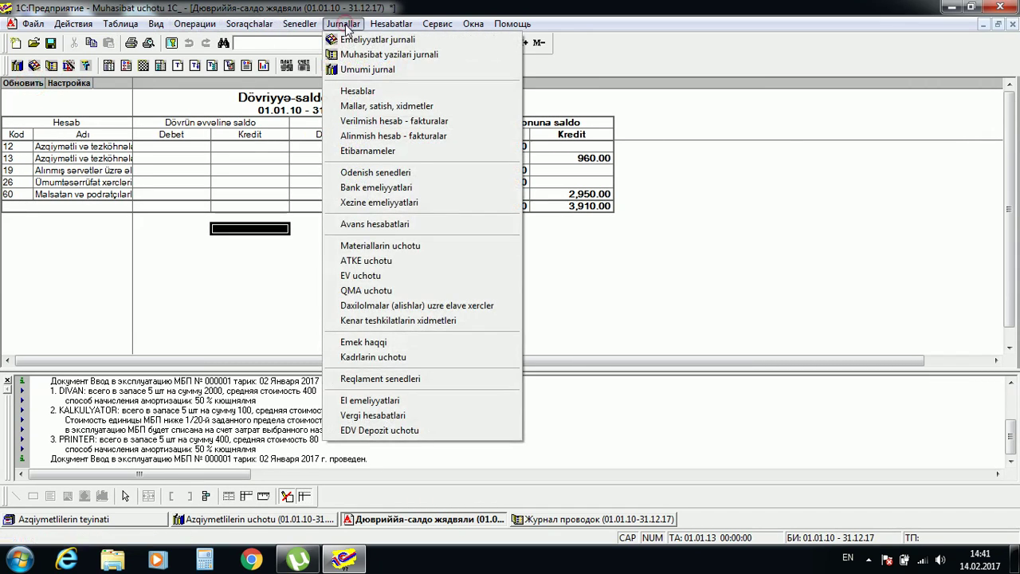
click(368, 55)
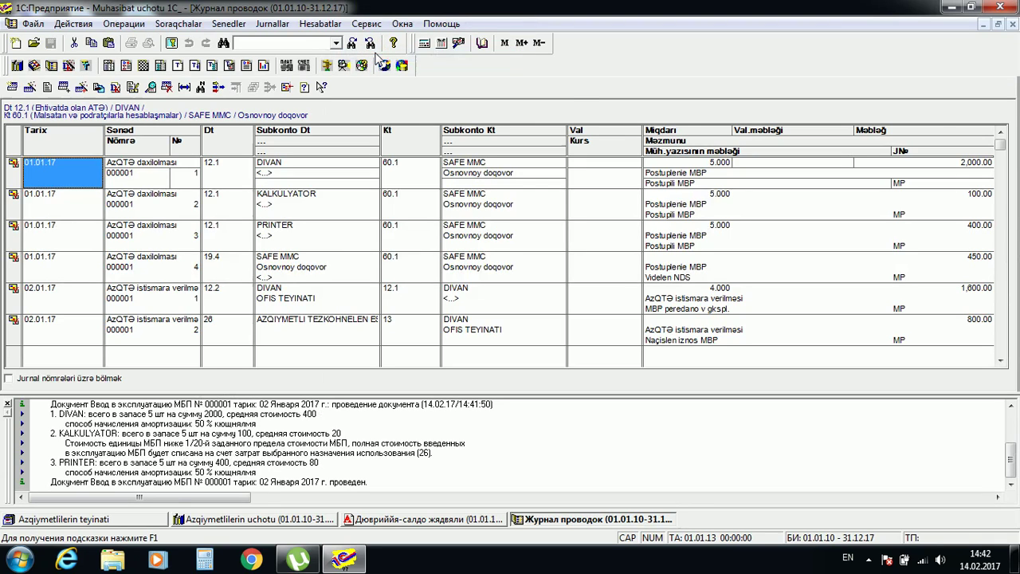
click(1001, 349)
click(1001, 349)
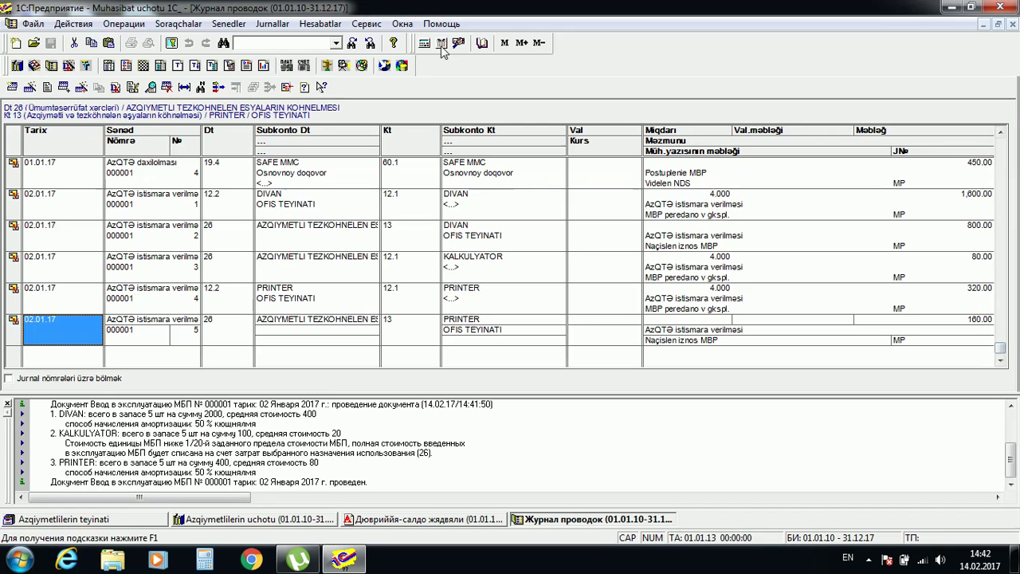
click(272, 23)
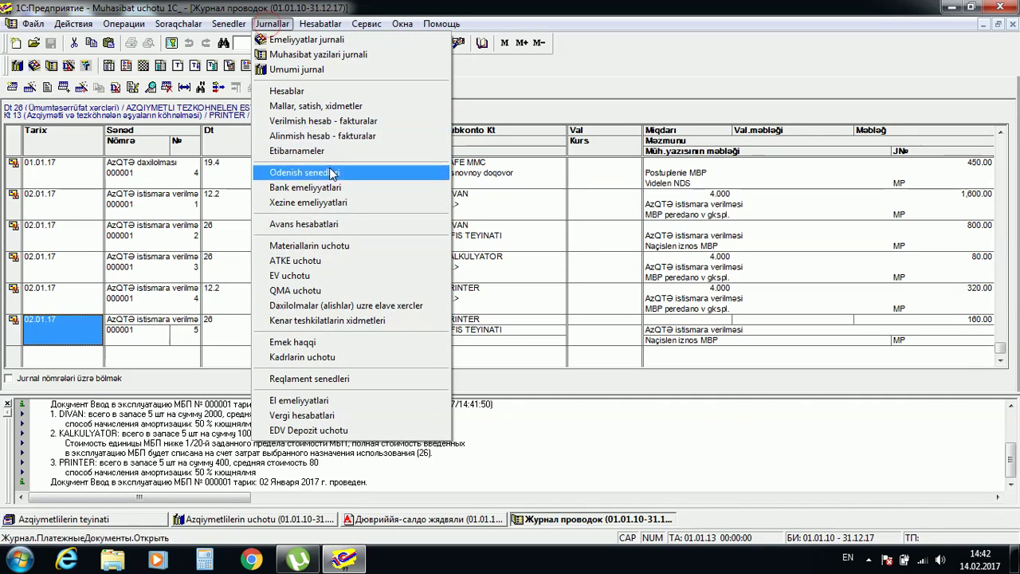
click(312, 262)
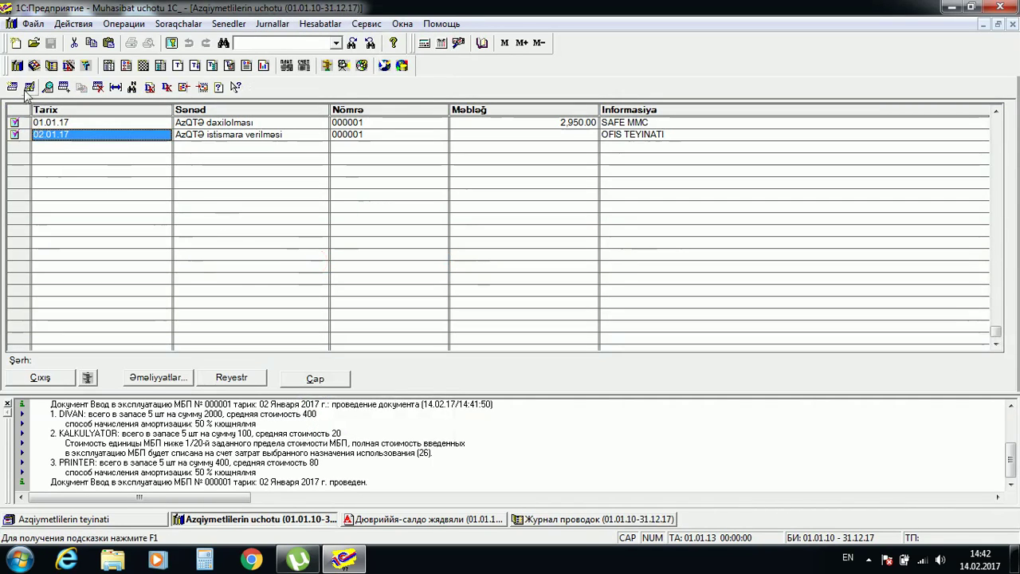
Step: Create a 31.12.17 МБП write-off document for OFIS TEYINATI, filled with the items in office use
click(14, 88)
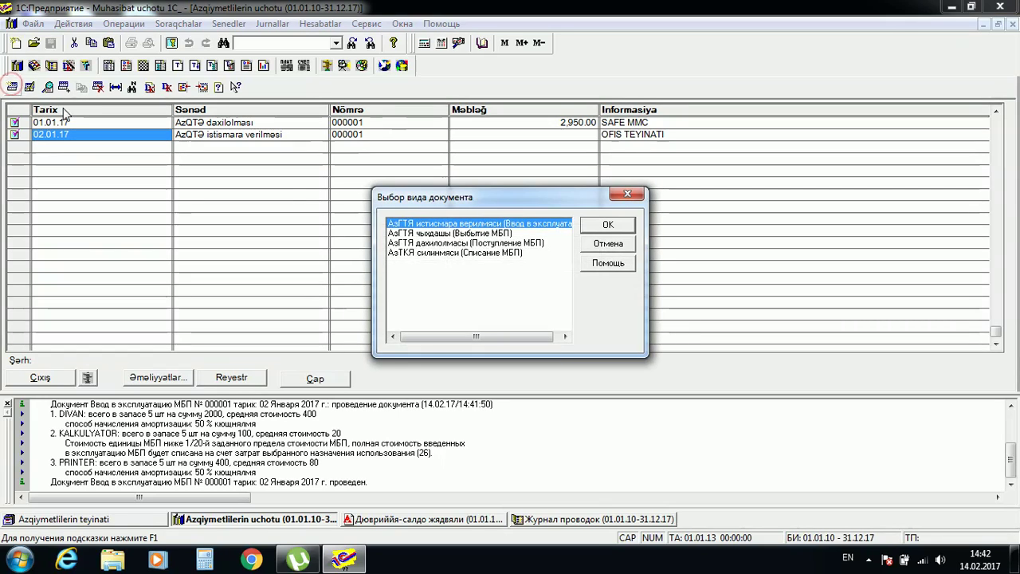
double_click(440, 252)
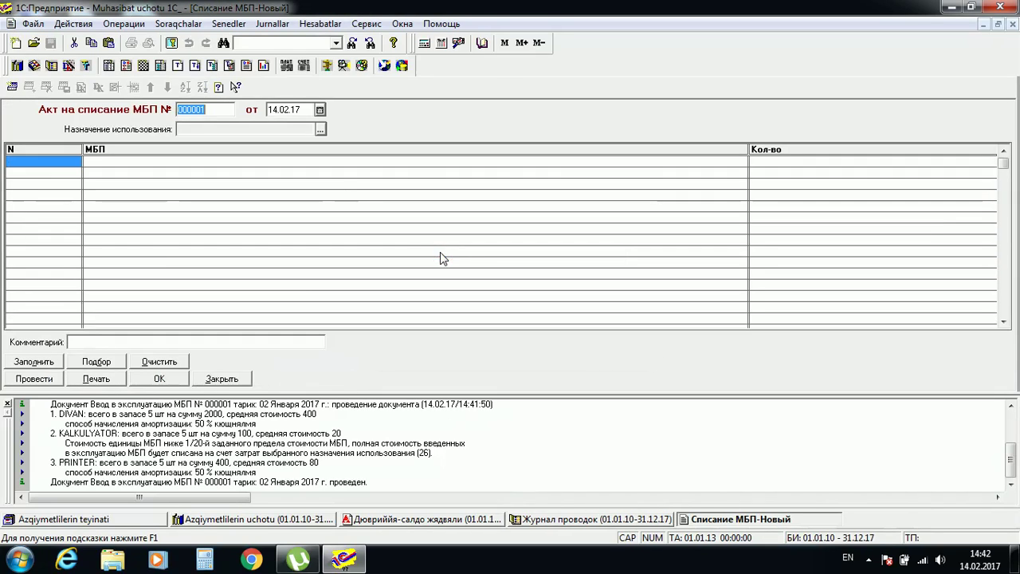
drag(287, 105, 267, 109)
text(31)
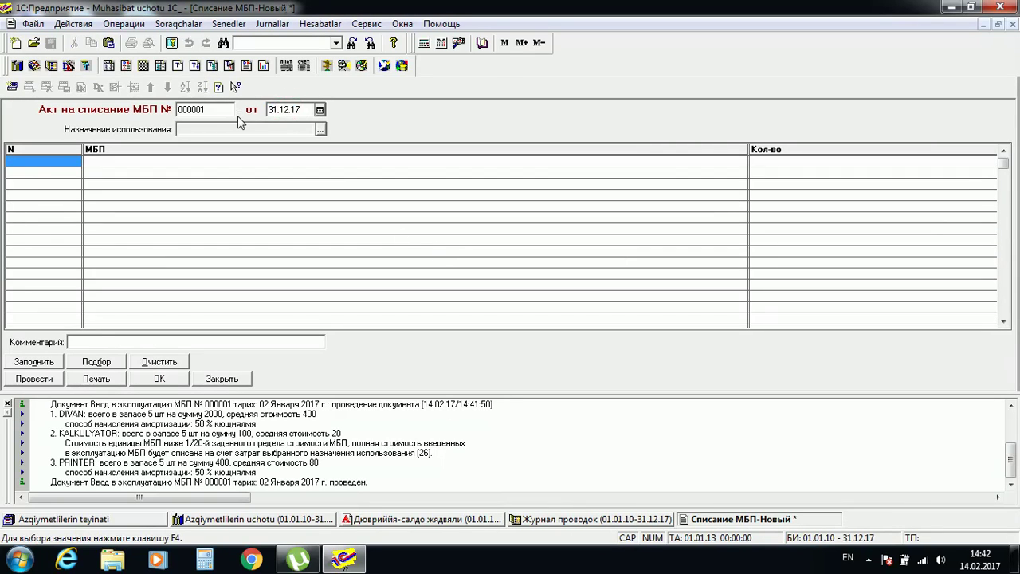
click(317, 129)
double_click(191, 338)
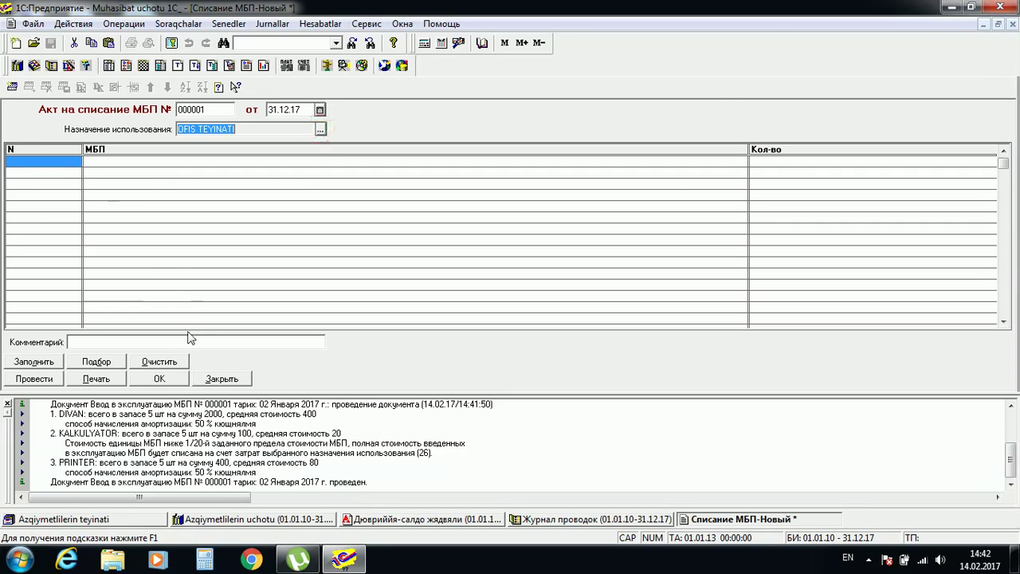
click(44, 362)
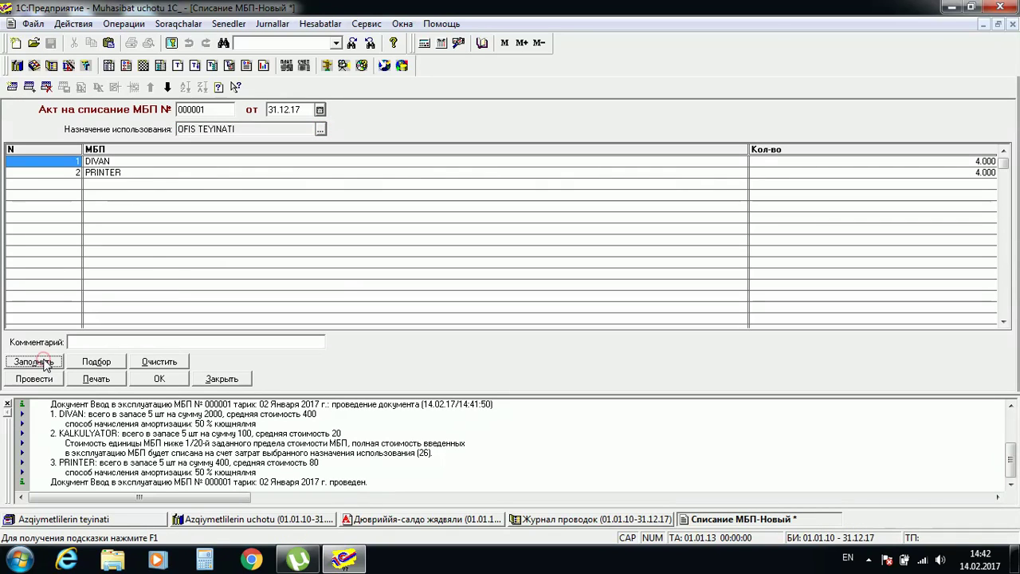
Step: Change the DIVAN write-off quantity to 3 and post the 1520.00 write-off
click(976, 163)
text(3)
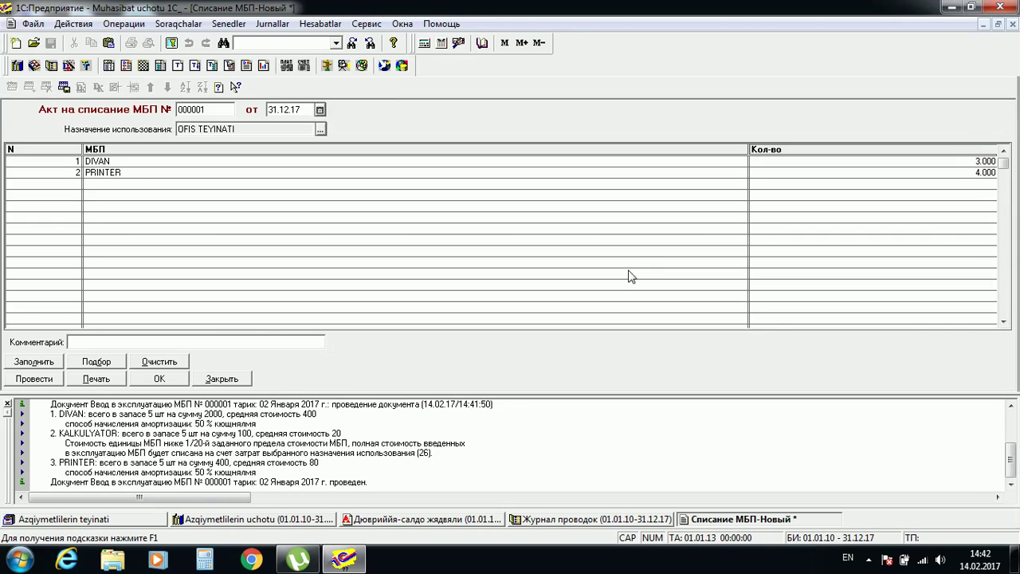
click(169, 380)
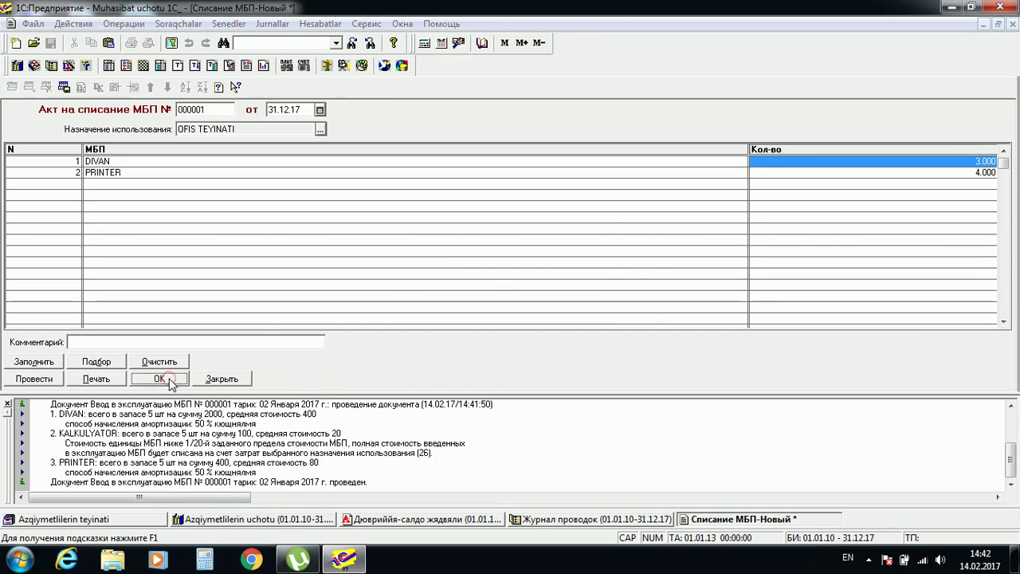
key(Return)
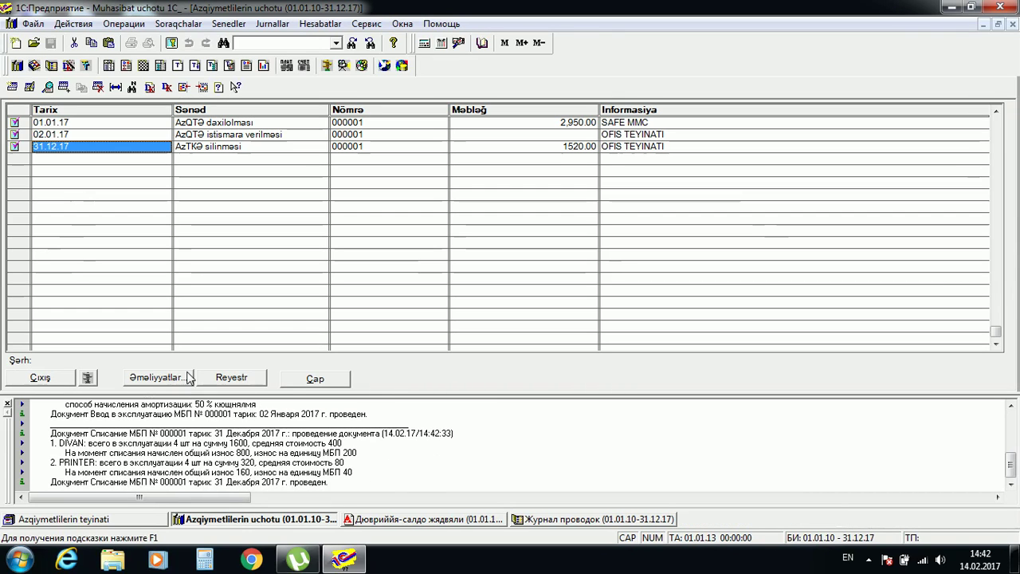
Step: Refresh the turnover-balance sheet to 8,190.00 and check the write-off's four entries in the postings journal
click(398, 517)
click(35, 83)
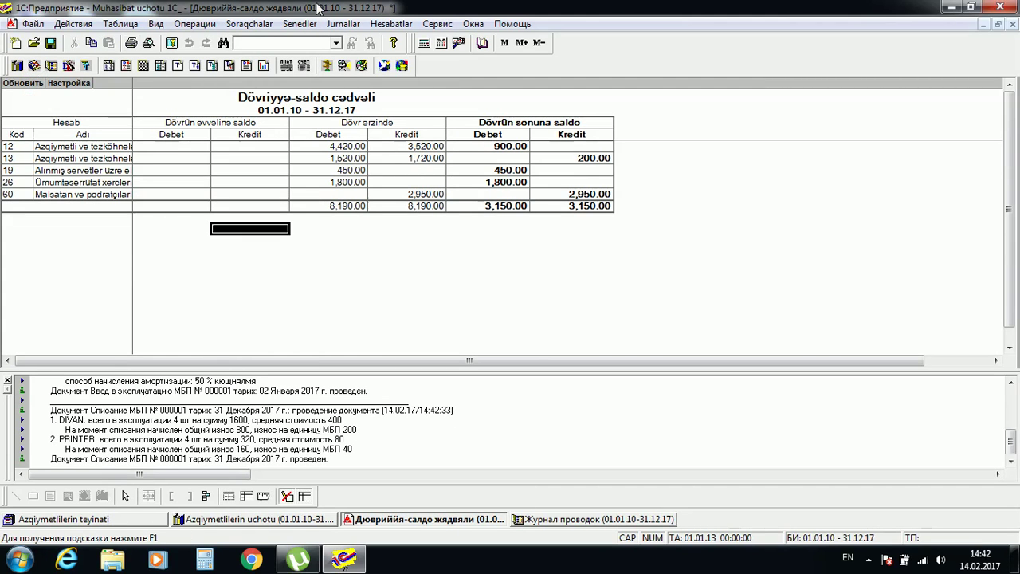
click(343, 23)
click(363, 53)
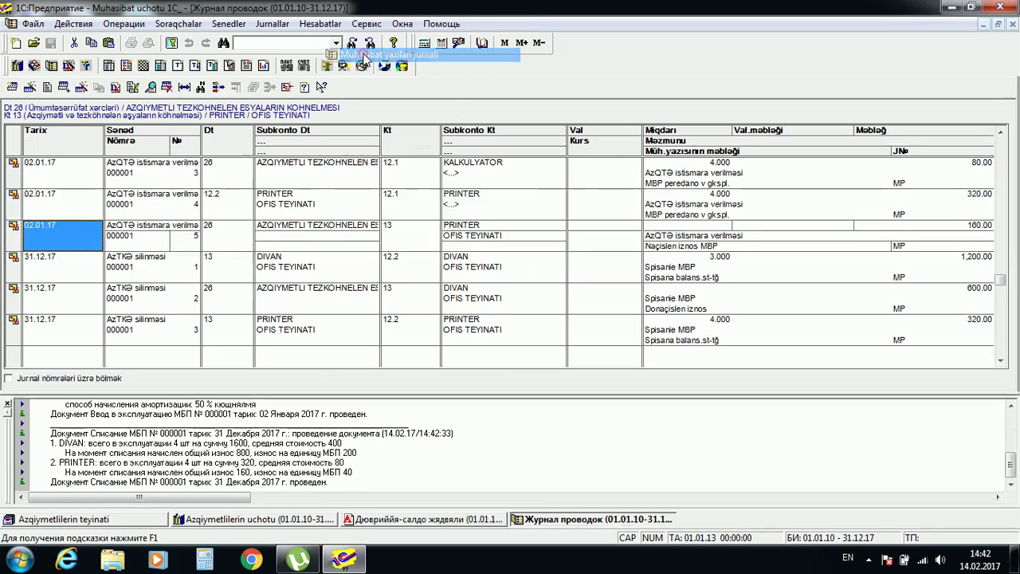
click(1002, 351)
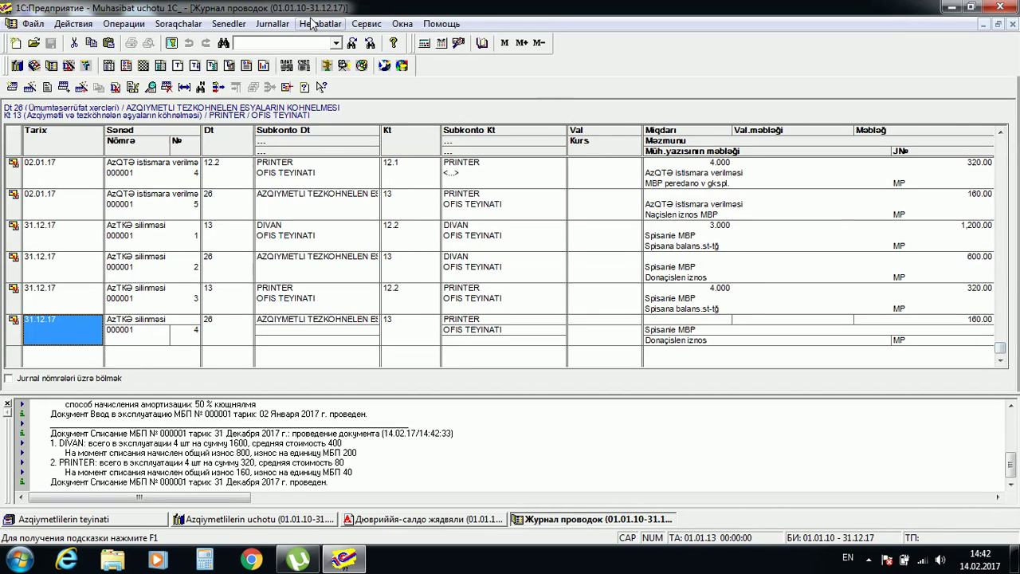
click(272, 24)
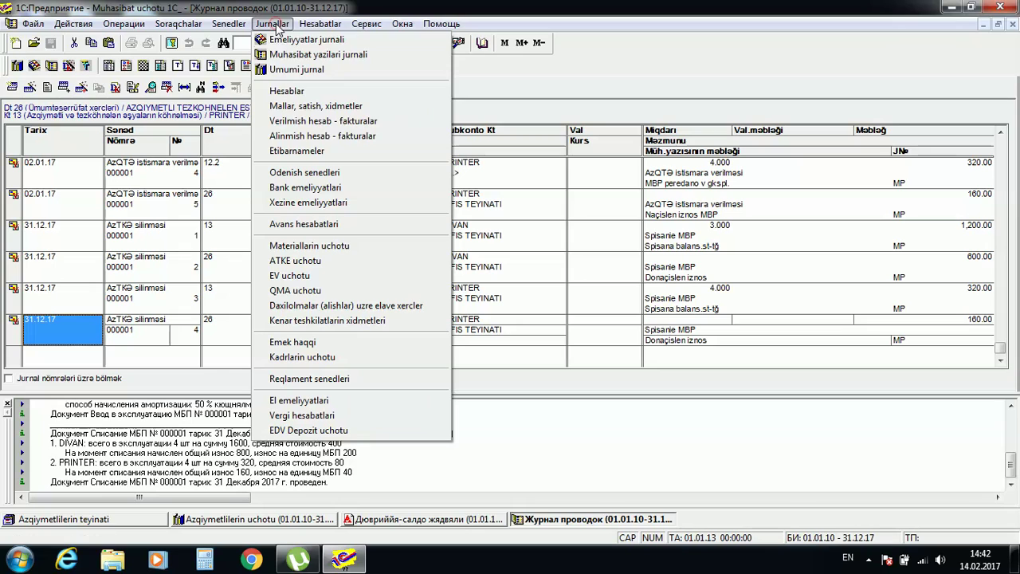
Step: Start a new МБП disposal document and create an ALICI counterparty group for its recipient
click(295, 261)
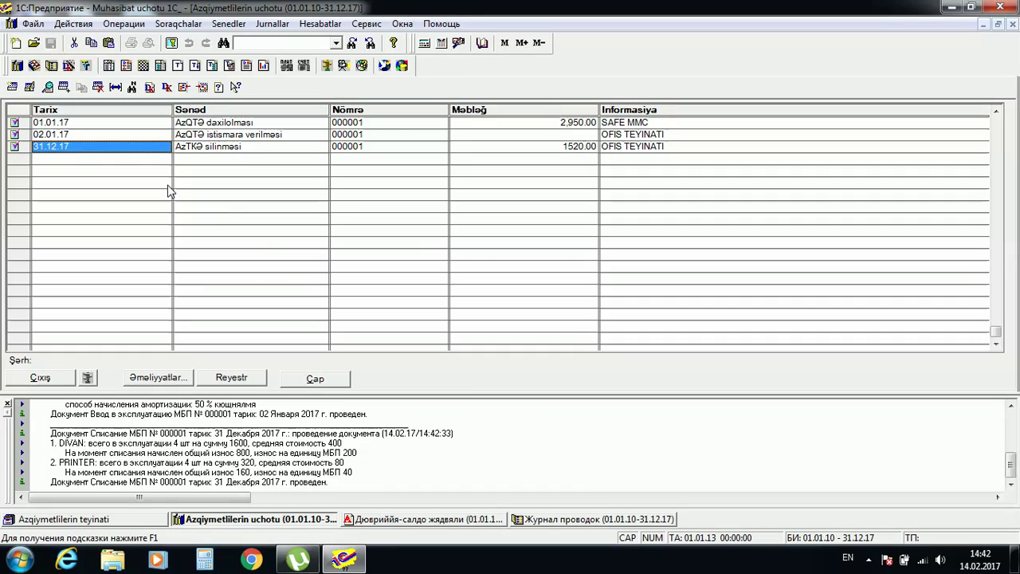
click(13, 88)
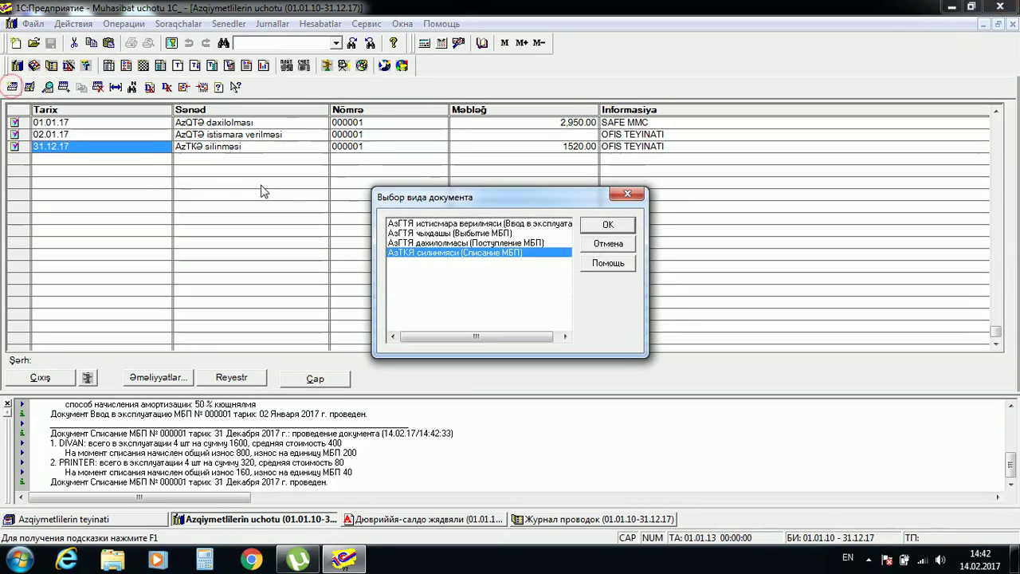
double_click(445, 232)
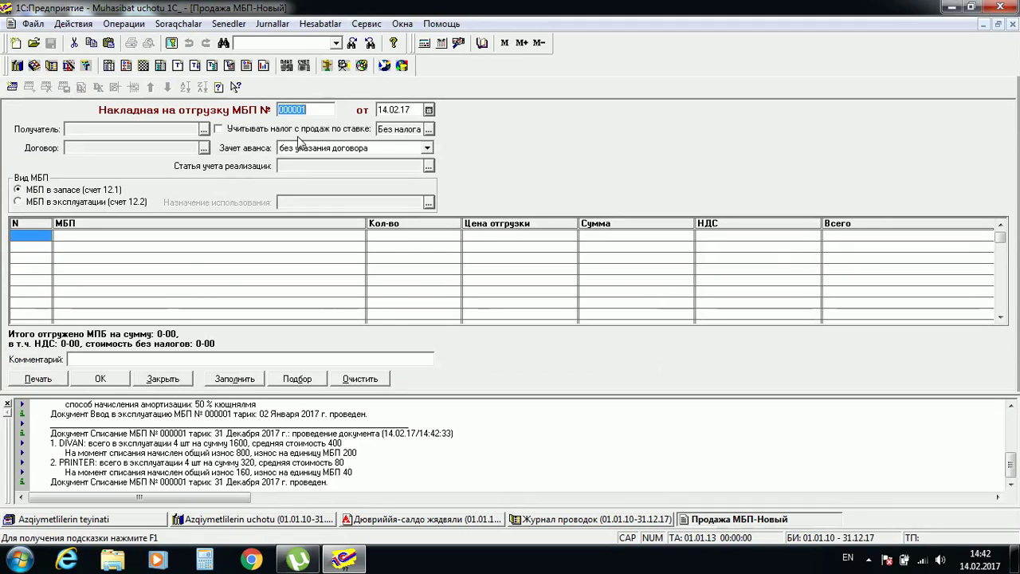
click(204, 129)
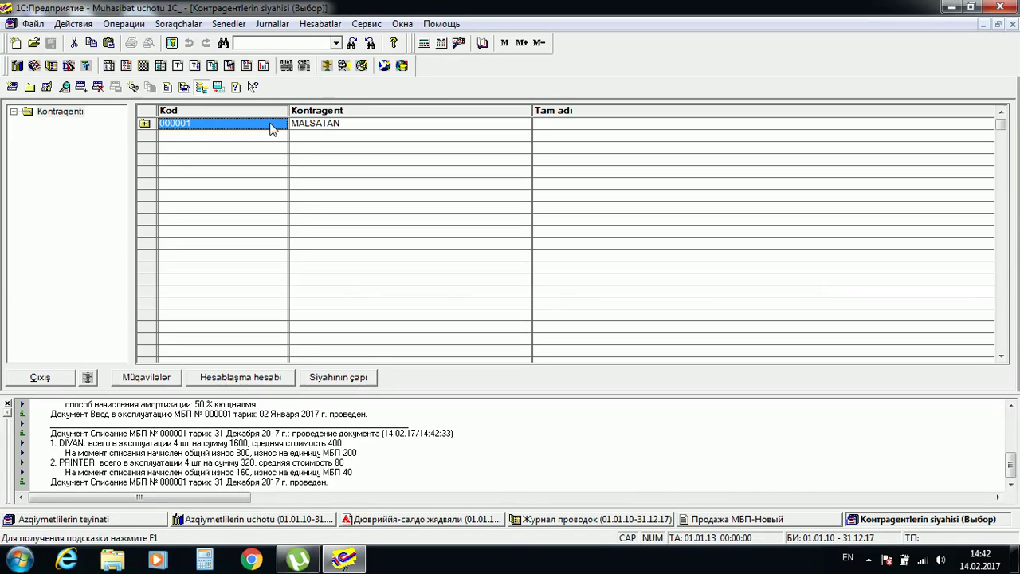
click(30, 88)
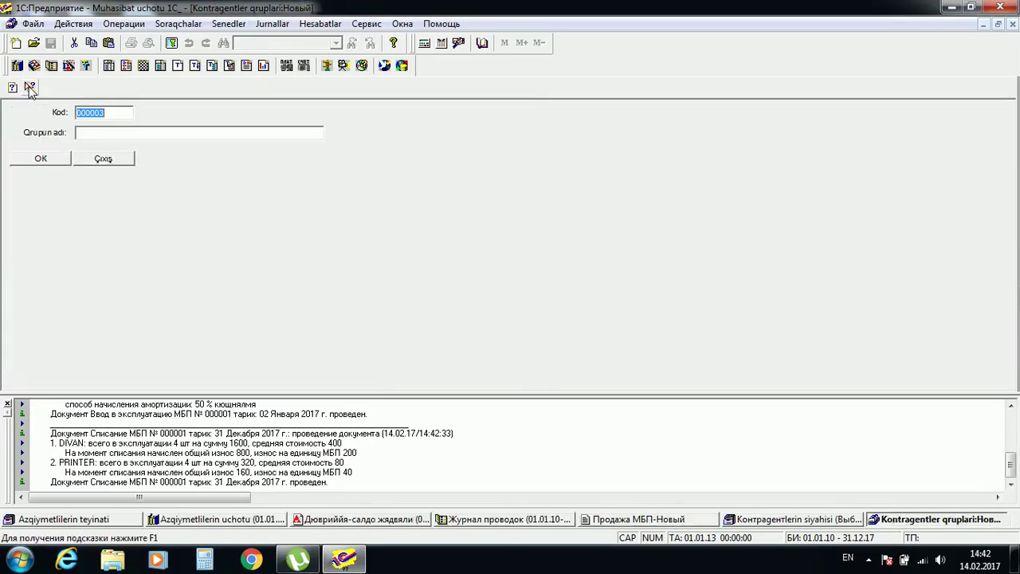
click(109, 134)
text(AL)
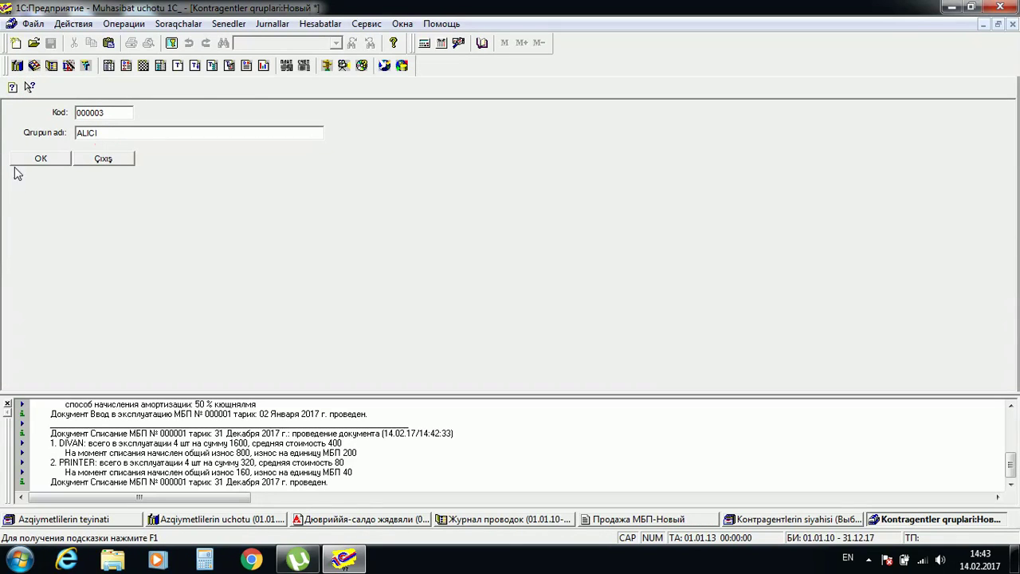
text(ICI)
click(41, 159)
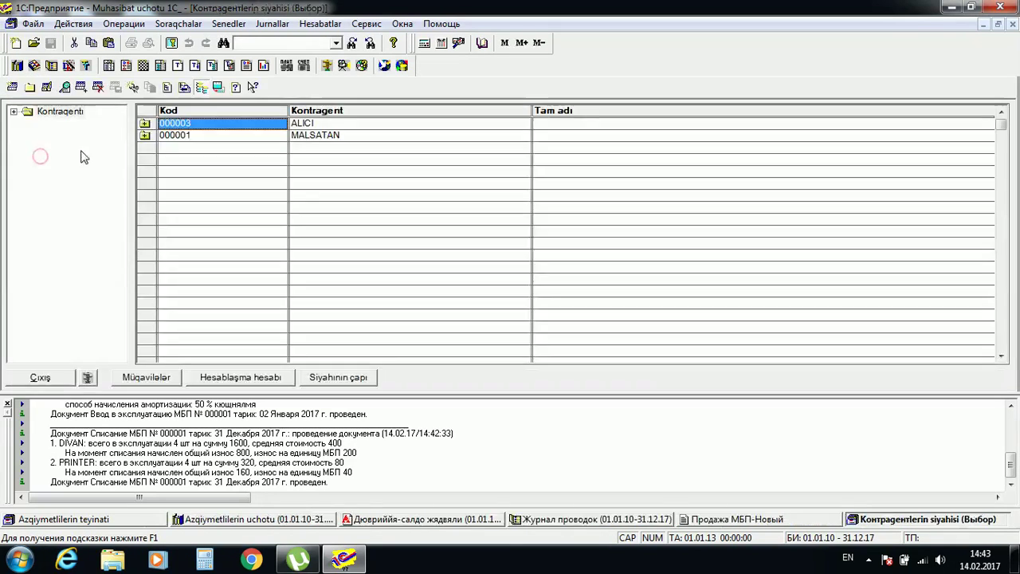
double_click(239, 128)
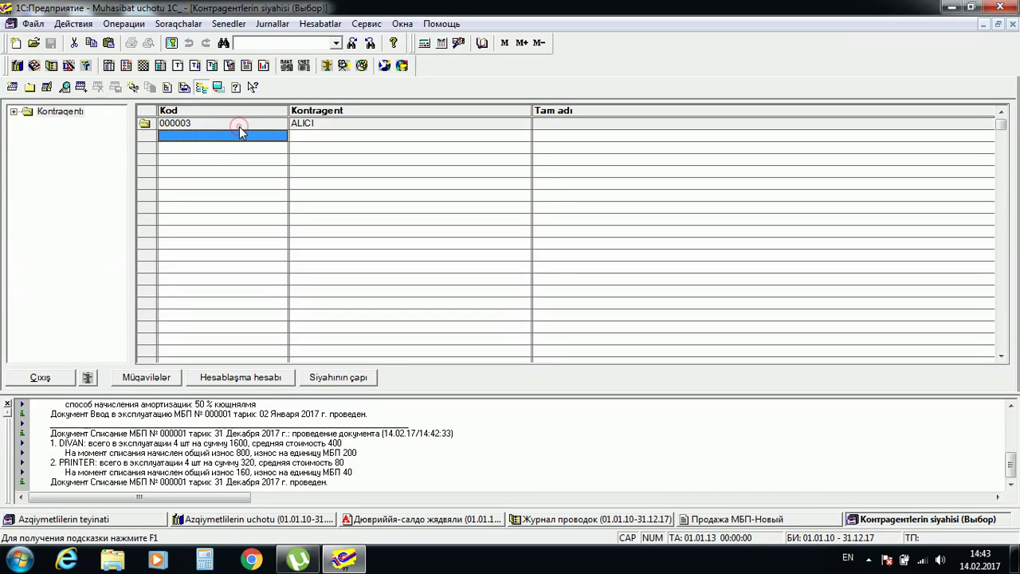
Step: Add counterparty CAFE 555 in ALICI with full name CAFE 555 and its VOEN
click(12, 87)
double_click(129, 132)
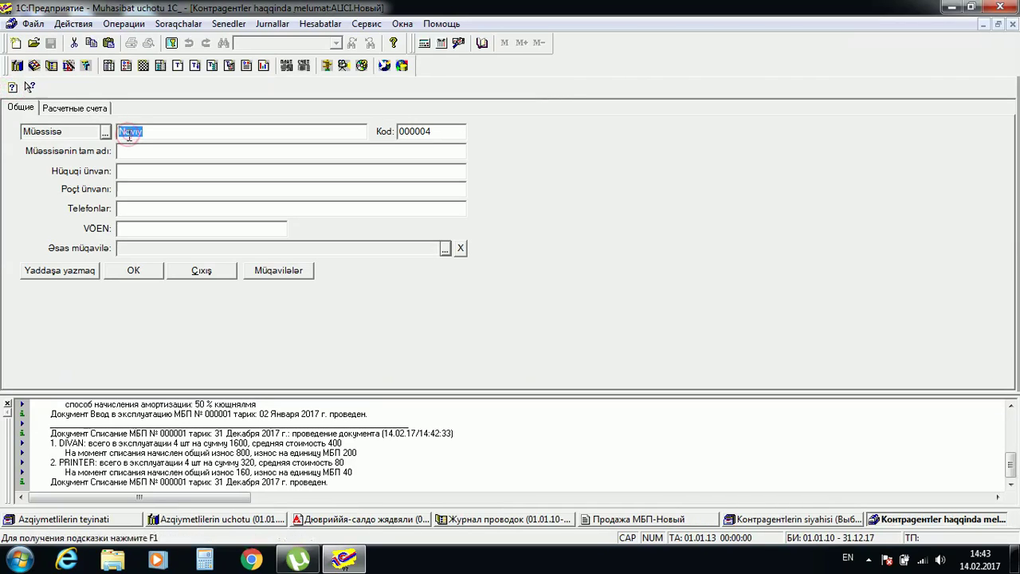
text(CAFE 555)
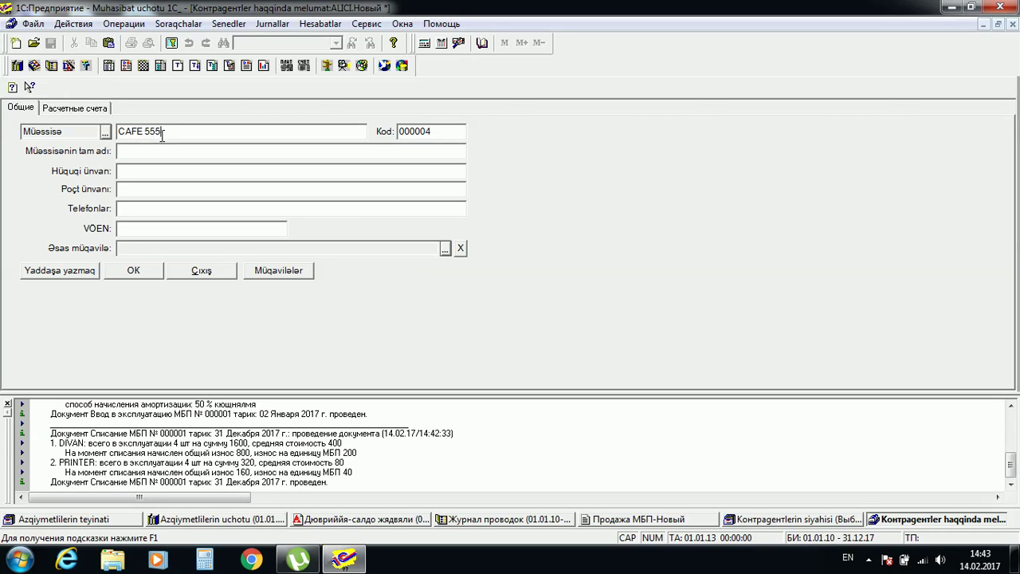
drag(162, 136, 108, 133)
key(ctrl+c)
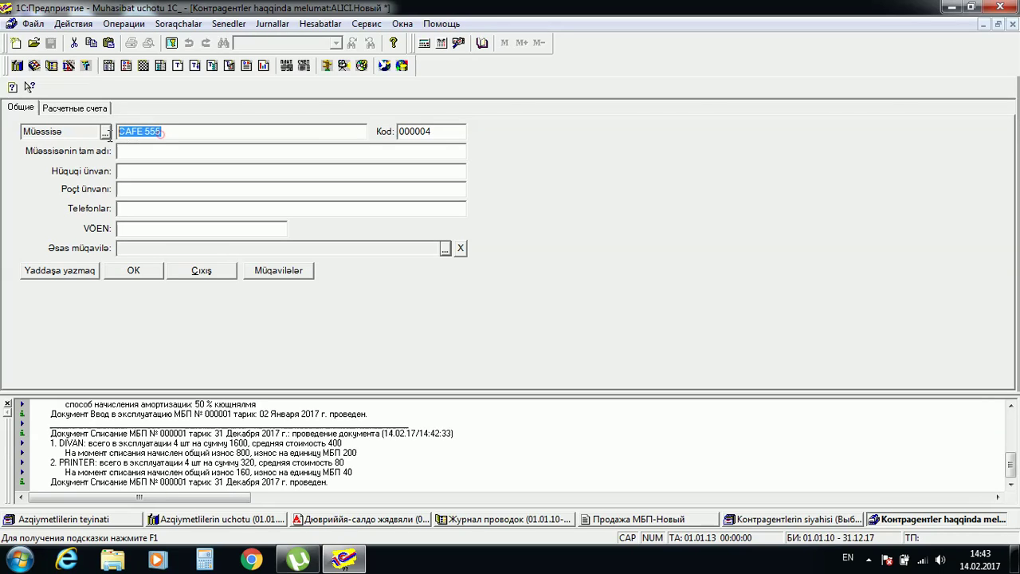
click(147, 154)
key(ctrl+v)
text(7530485)
click(137, 273)
Step: Set CAFE 555 as the recipient with contract Основной договор
double_click(327, 137)
click(204, 152)
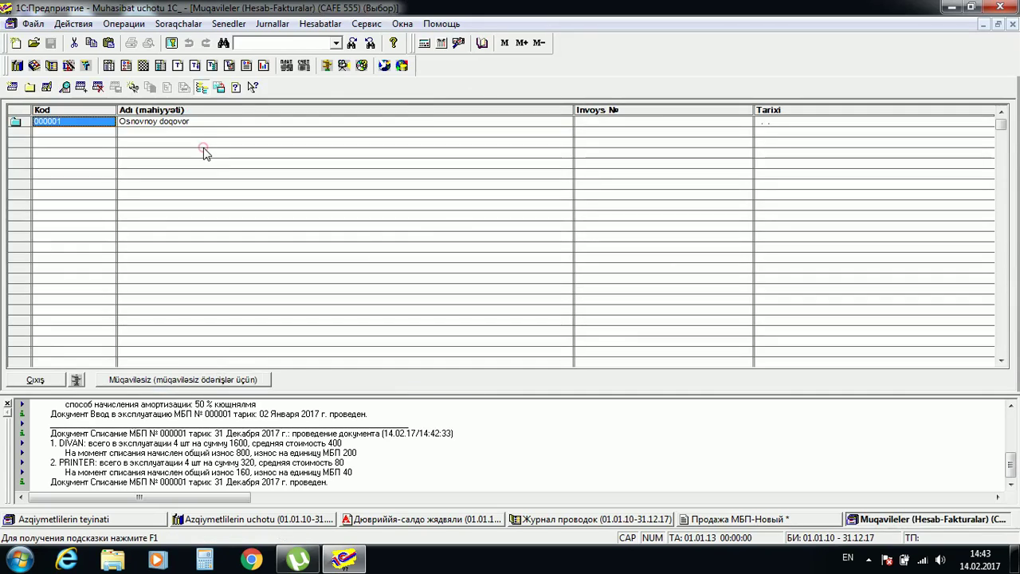
key(Return)
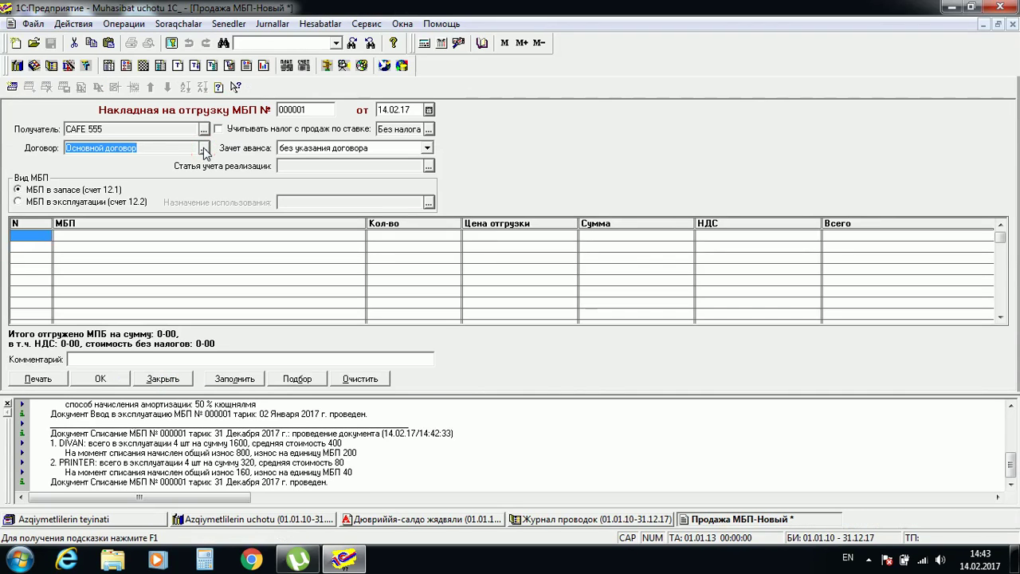
Step: Date the shipment document 31.12.17
double_click(396, 109)
text(3112)
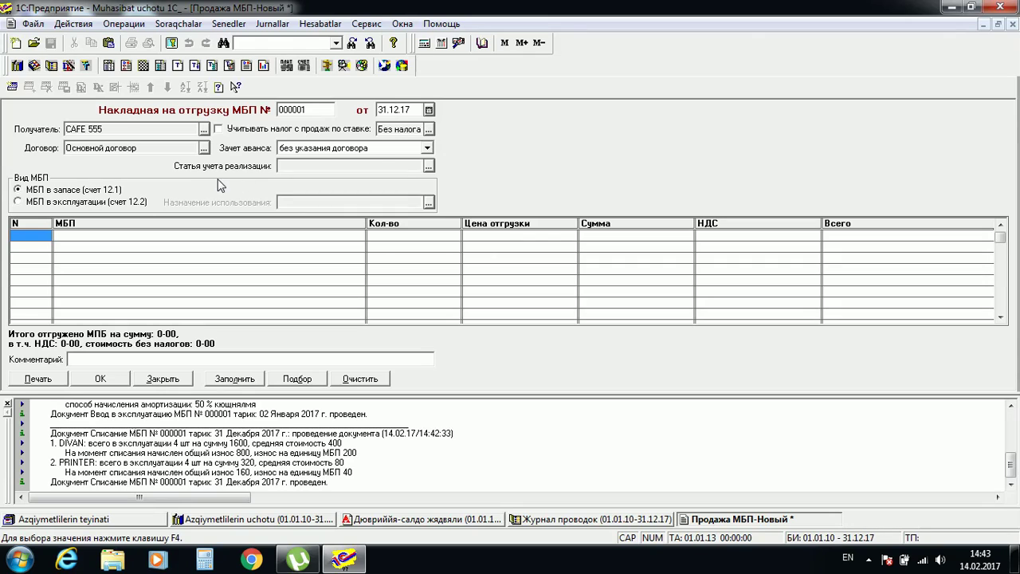
click(123, 23)
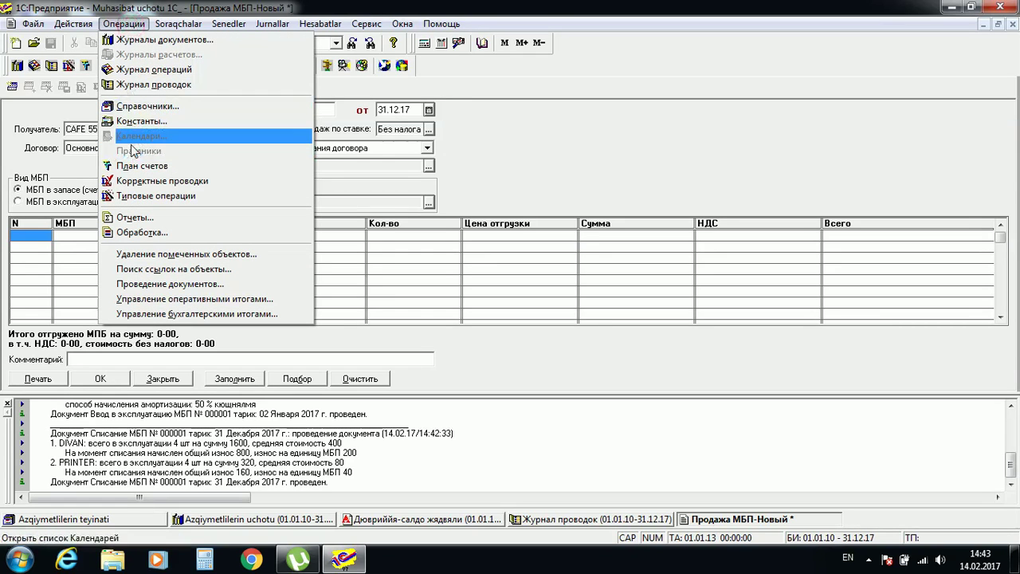
click(159, 122)
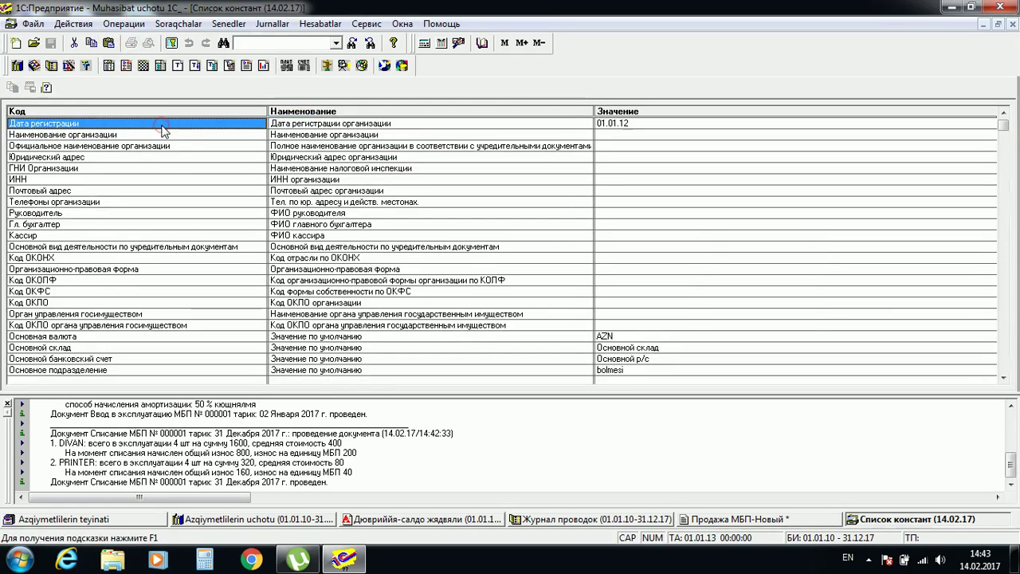
Step: Change the Основная ставка НДС constant from Без налога to 18%
click(1005, 314)
click(1007, 316)
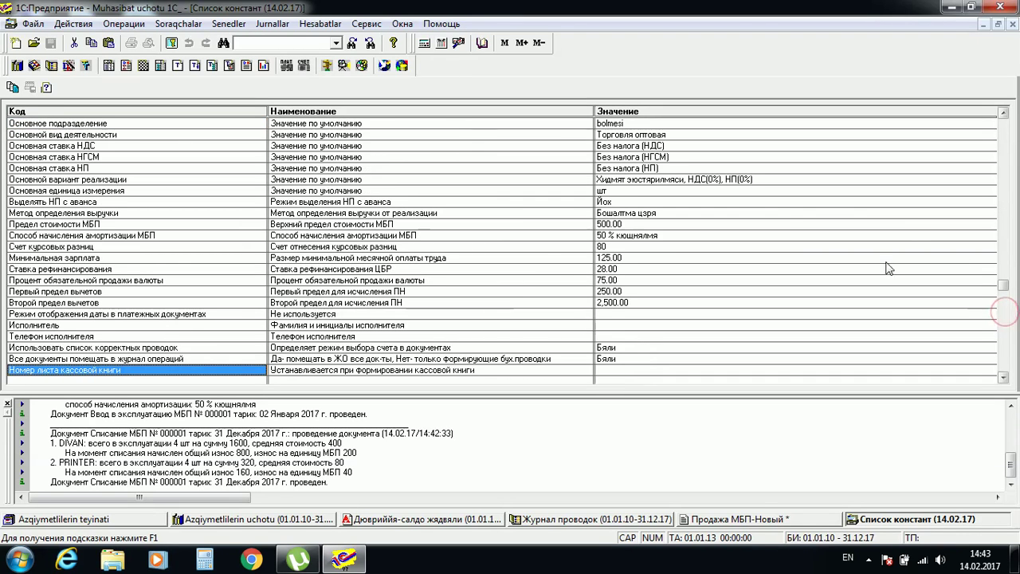
click(651, 146)
click(652, 146)
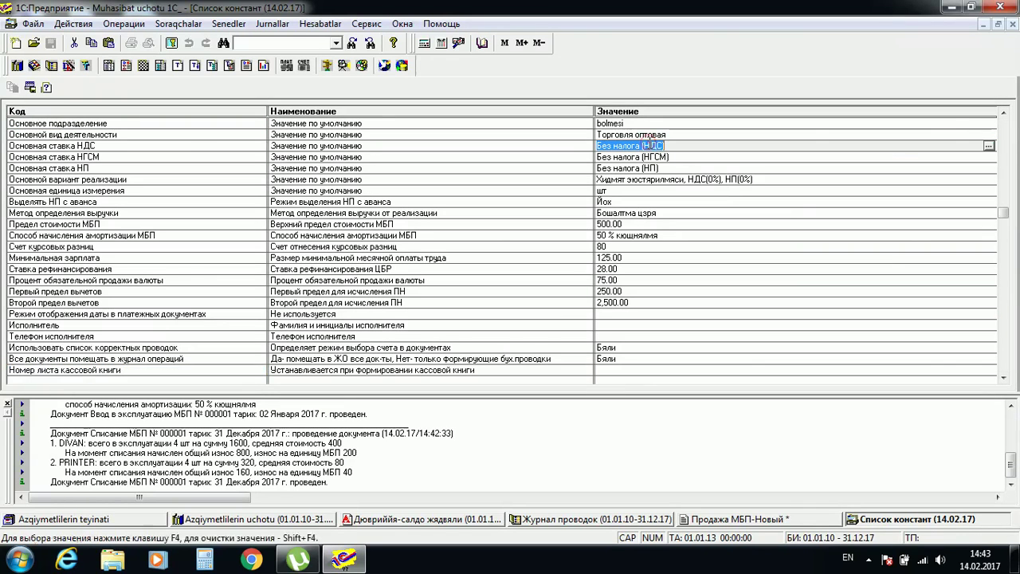
click(988, 147)
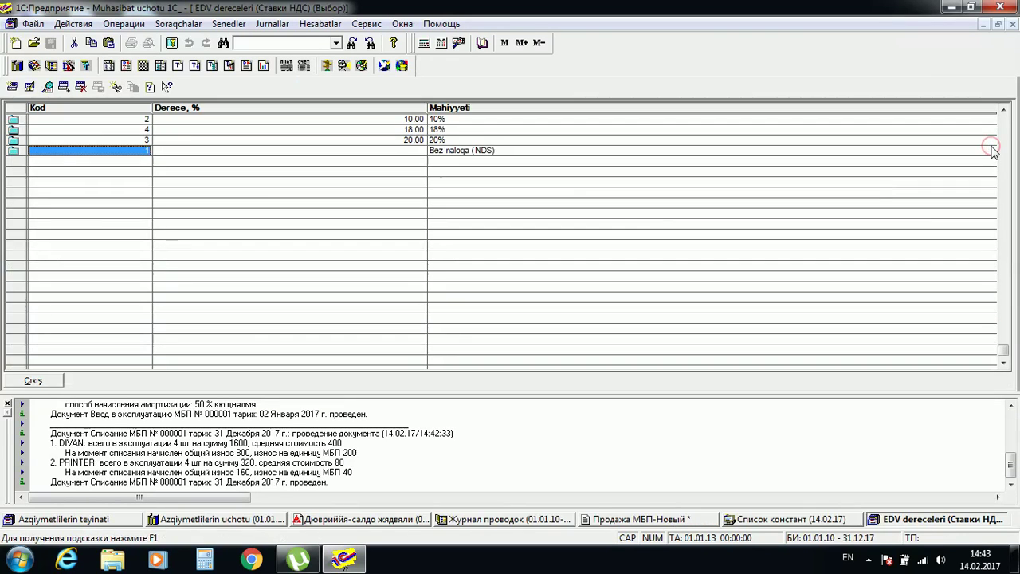
double_click(439, 131)
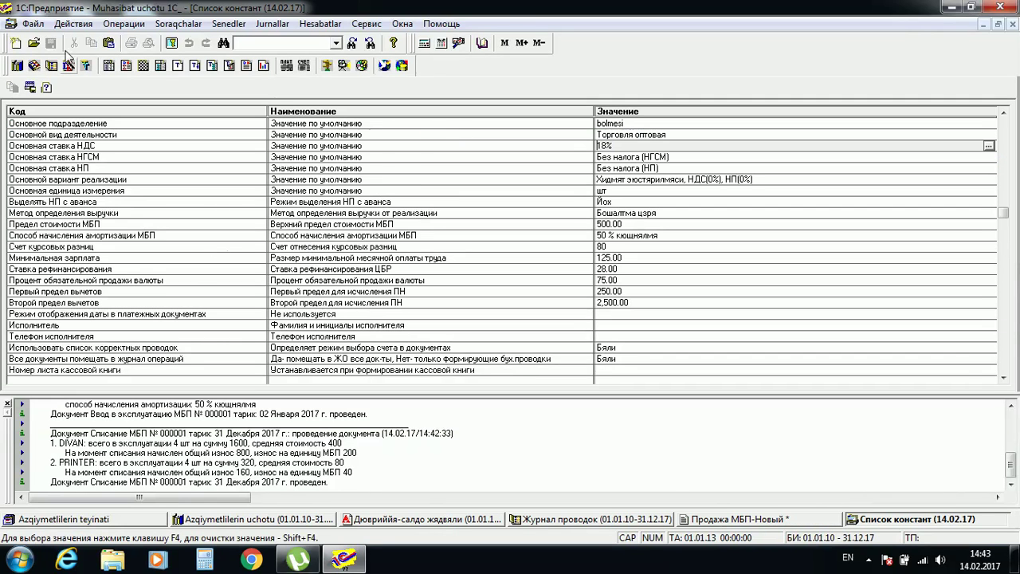
key(Return)
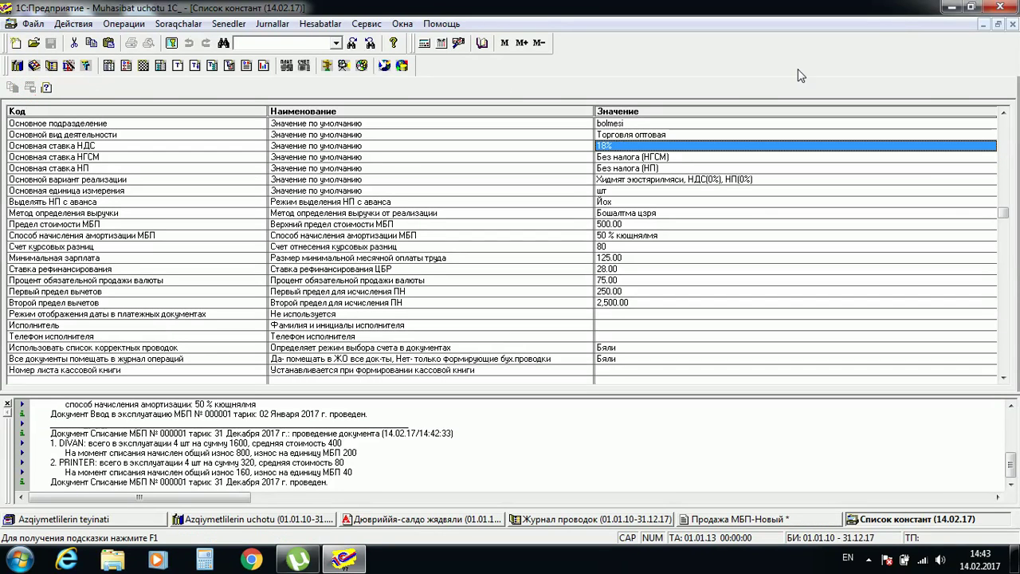
click(1012, 24)
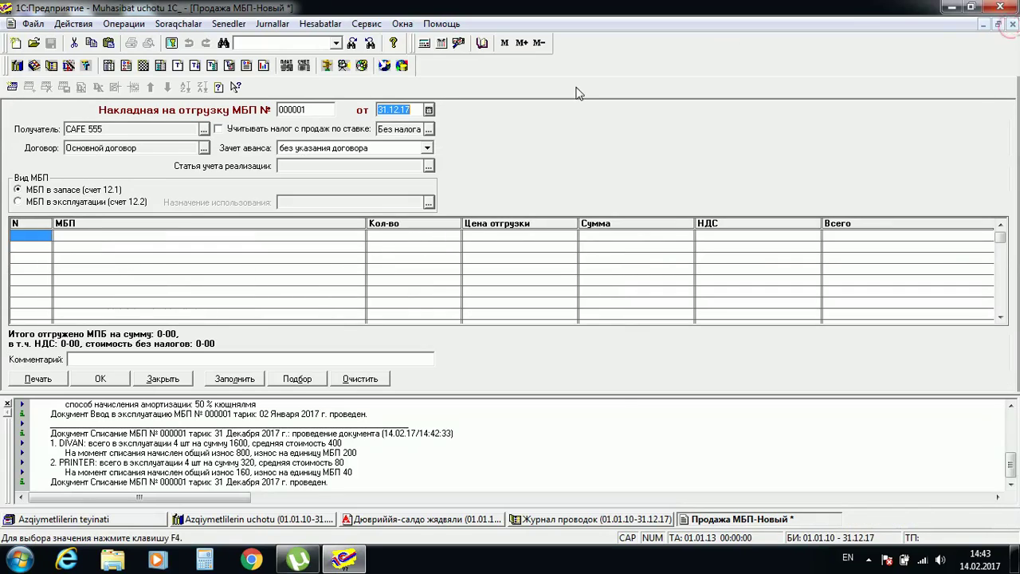
Step: Add one DIVAN from ATKE at price 50.00 (9.00 VAT, 59.00 total) and post the invoice
double_click(71, 236)
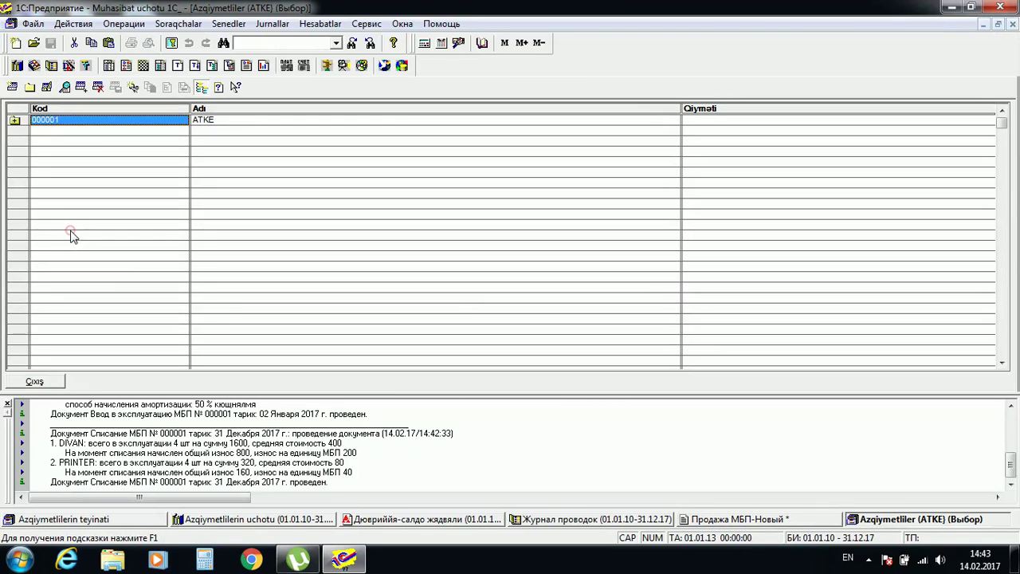
double_click(205, 119)
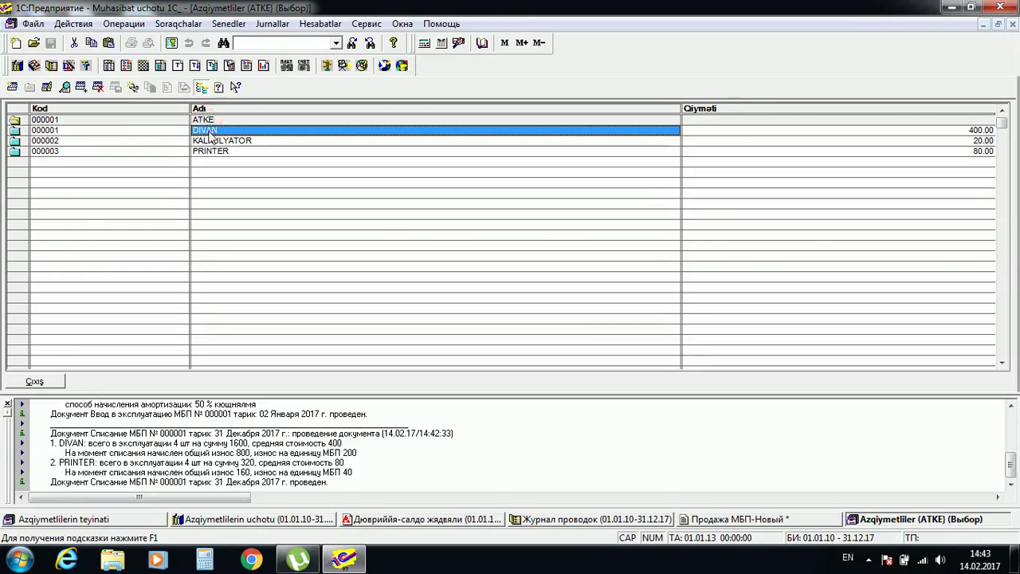
double_click(206, 129)
click(560, 236)
double_click(561, 235)
text(50.00)
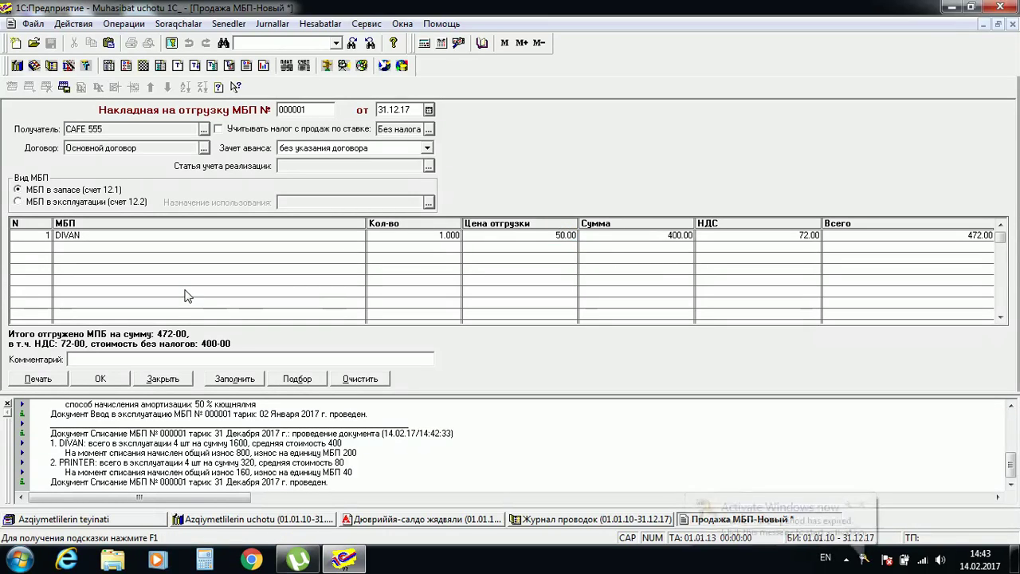
key(Return)
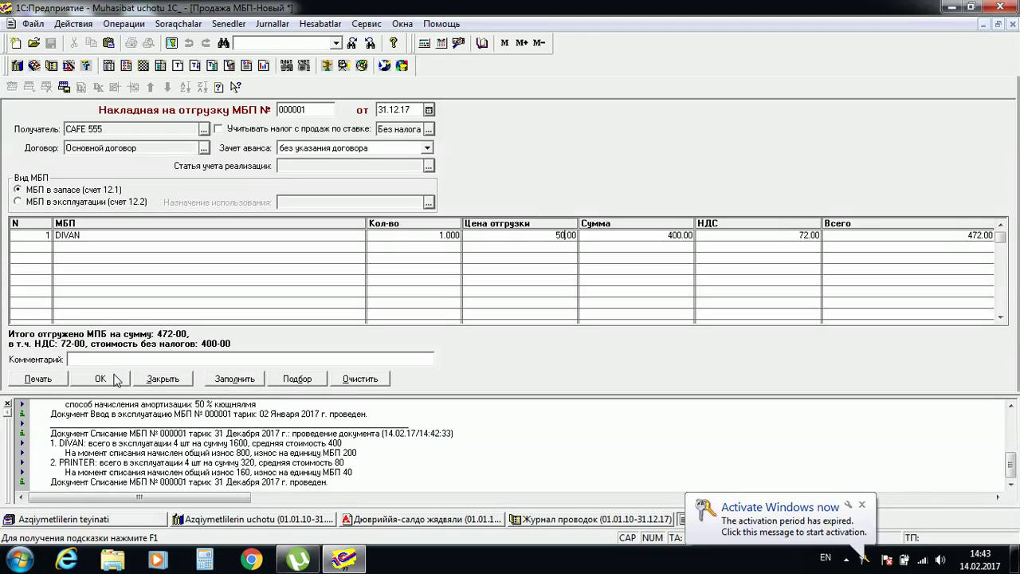
key(Return)
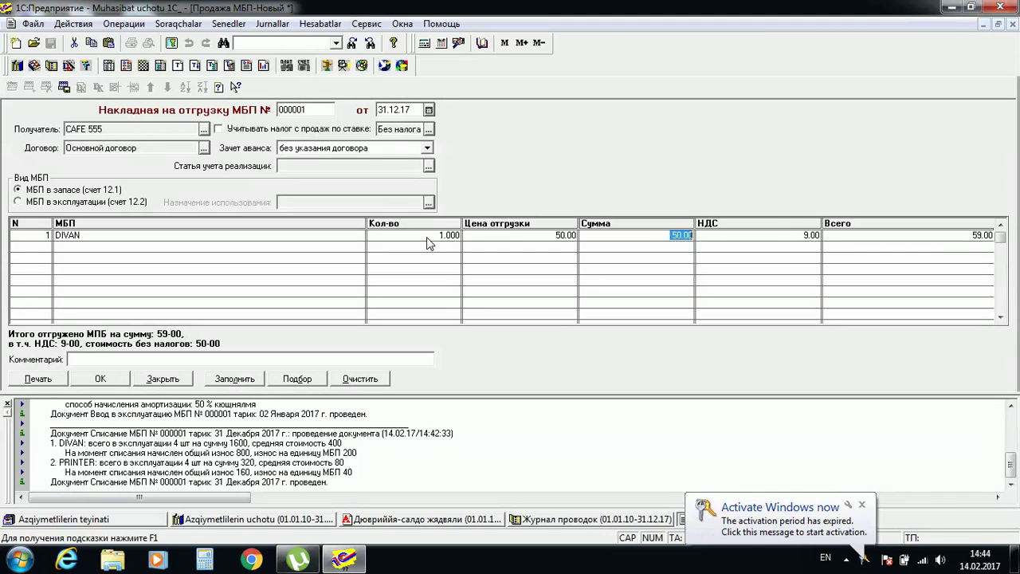
click(99, 379)
key(Return)
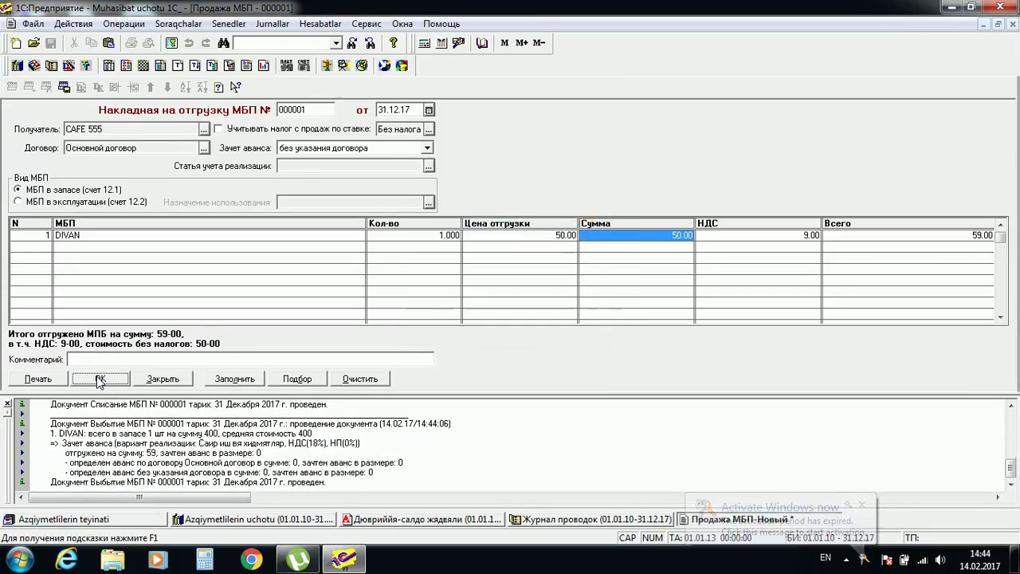
Step: Refresh the turnover-balance report and view the sale postings: 400.00 to account 48, 59.00, 9.00 VAT
click(423, 518)
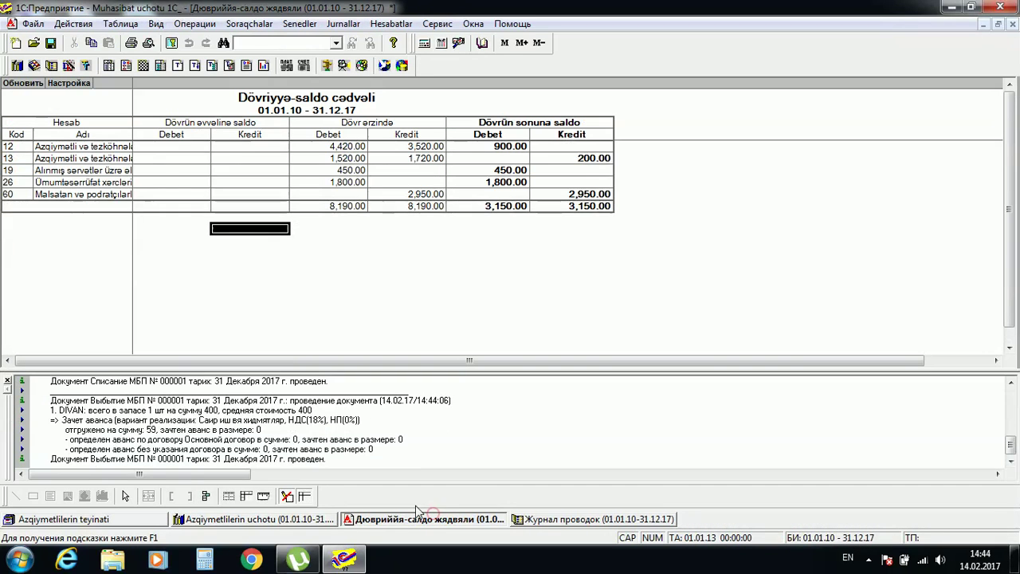
click(15, 82)
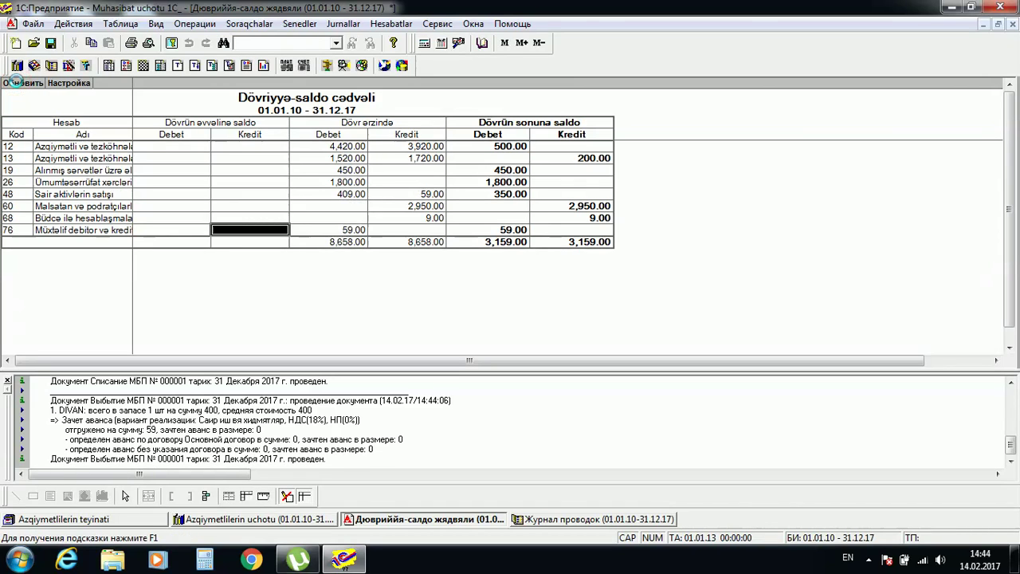
click(328, 25)
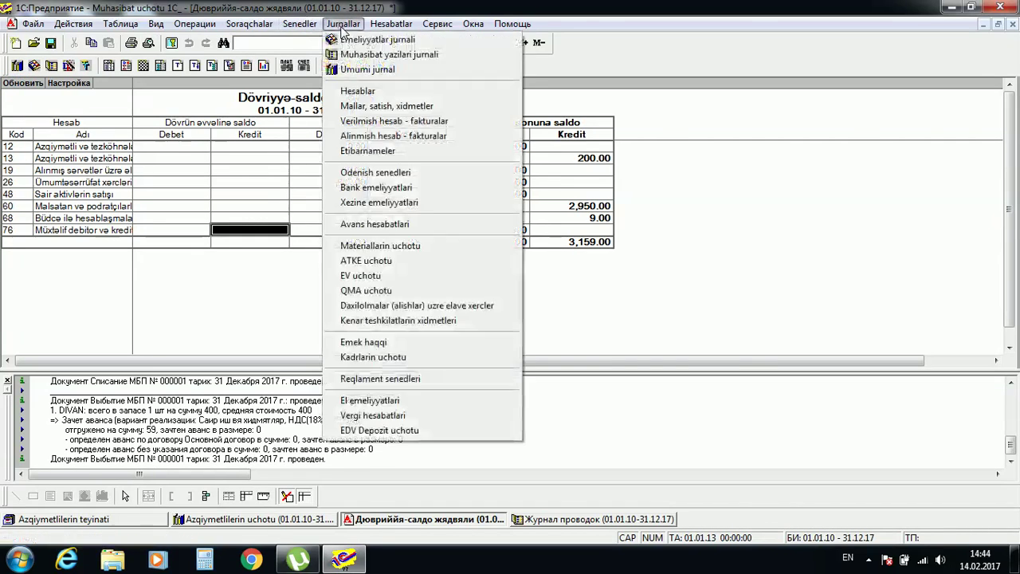
click(386, 55)
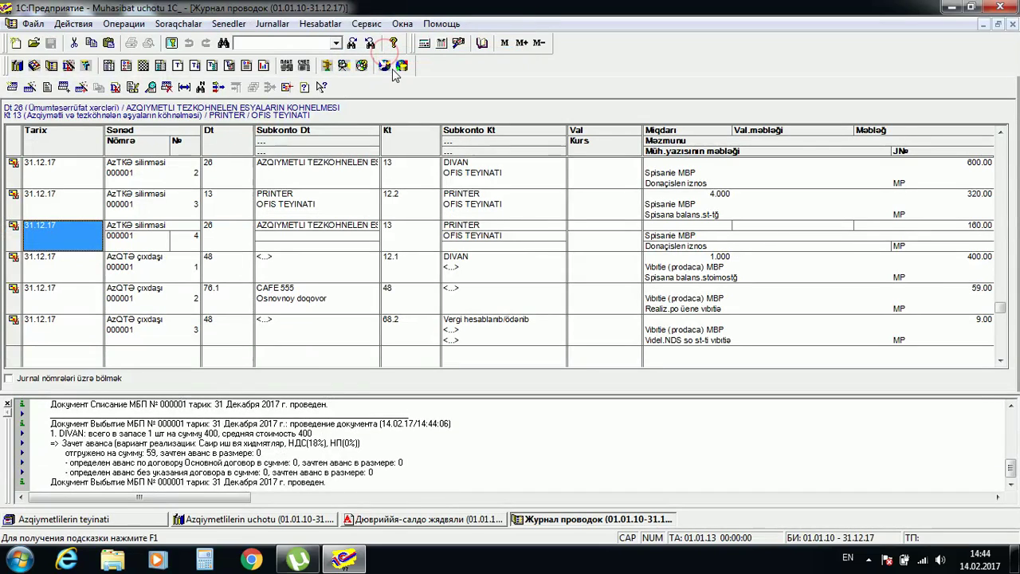
click(1002, 351)
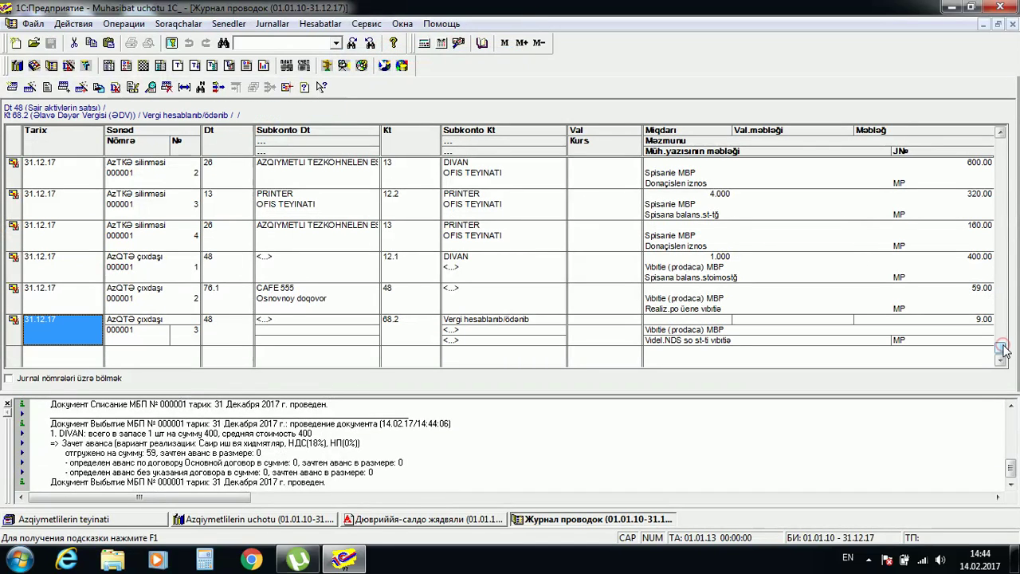